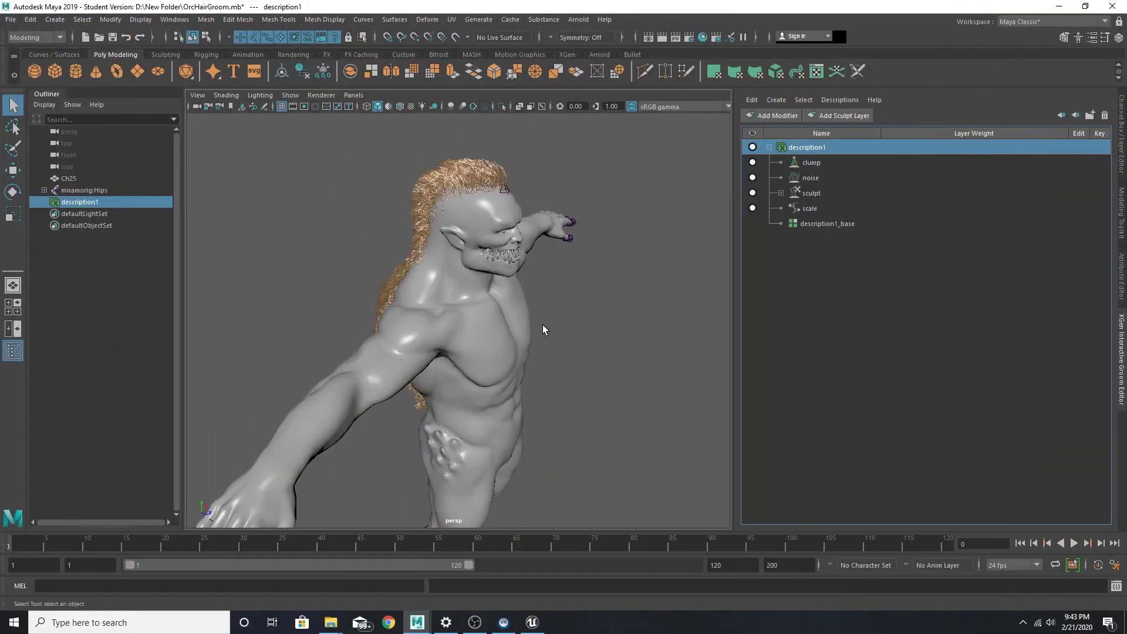
{"action": "left_click", "coordinate": [542, 327]}
{"action": "left_click_drag", "start_coordinate": [542, 328], "coordinate": [509, 332], "text": "alt"}
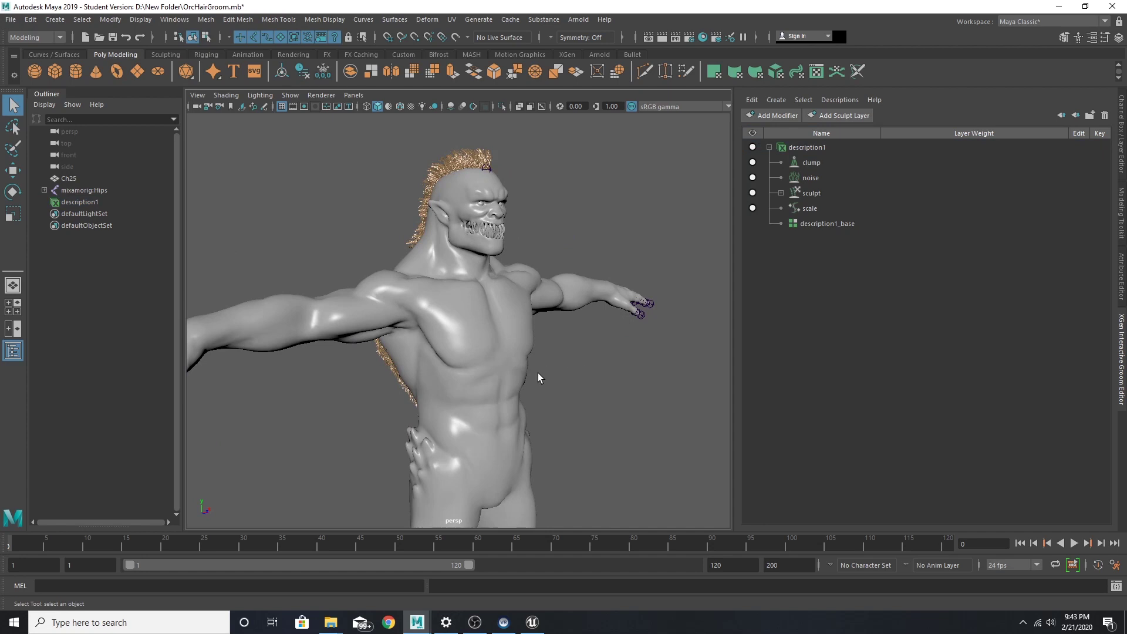
{"action": "left_click_drag", "start_coordinate": [536, 381], "coordinate": [575, 381], "text": "alt"}
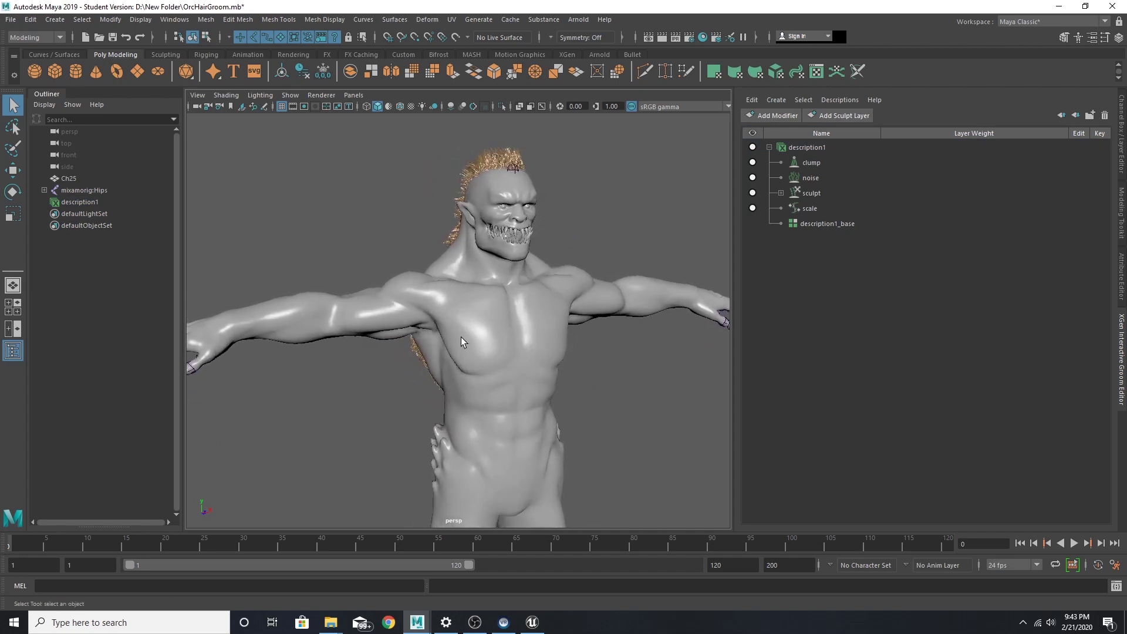
{"action": "left_click_drag", "start_coordinate": [439, 344], "coordinate": [449, 347], "text": "alt"}
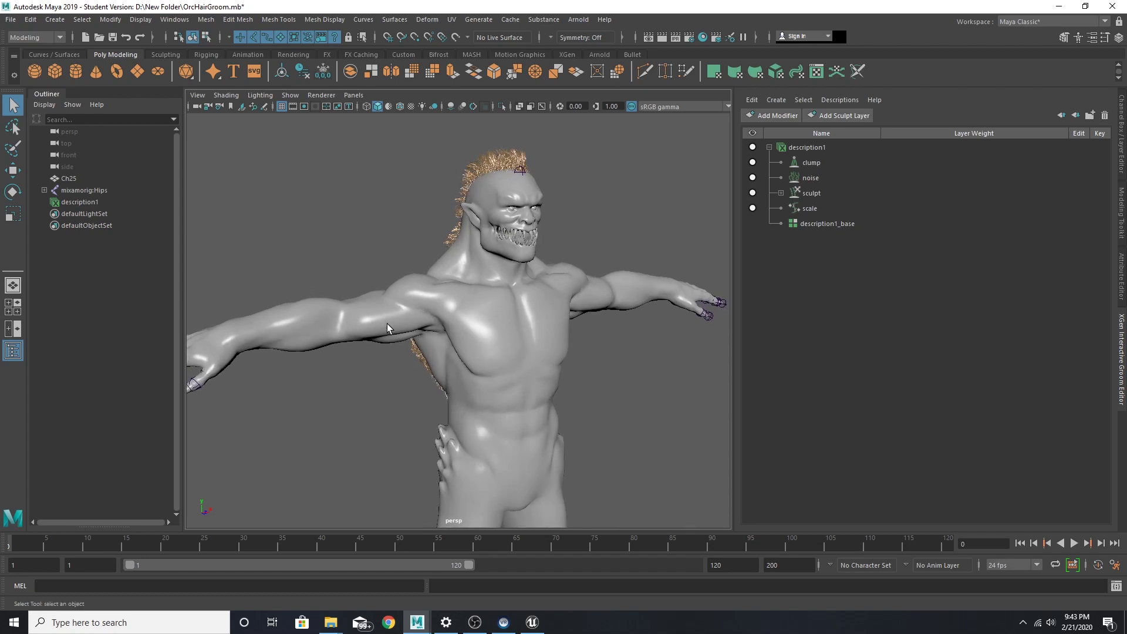
{"action": "left_click_drag", "start_coordinate": [390, 328], "coordinate": [545, 223], "text": "alt"}
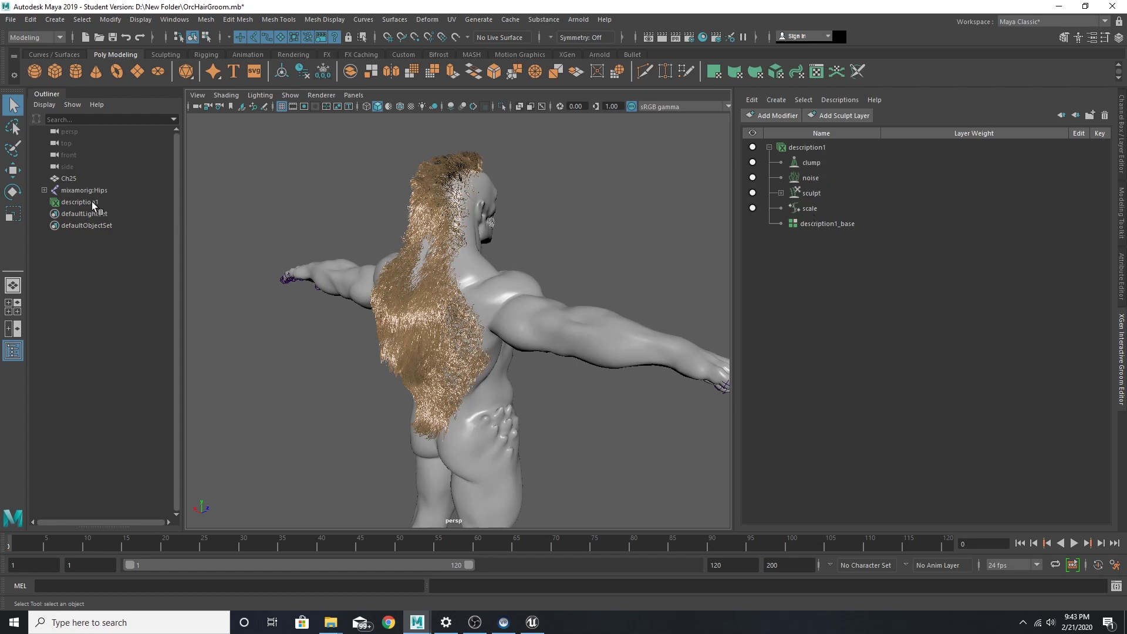
- Duplicate the Ch25 orc body as Ch26 and transfer description1 onto it, selecting the new xgmSplineDescription1
{"action": "left_click", "coordinate": [73, 179]}
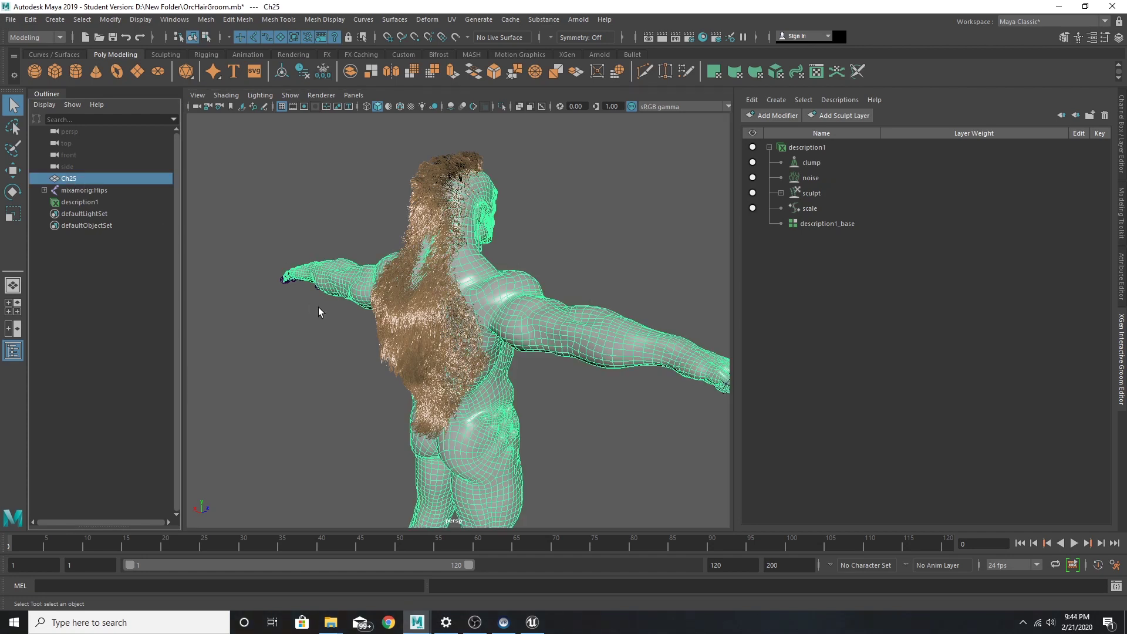
{"action": "key", "text": "ctrl+d"}
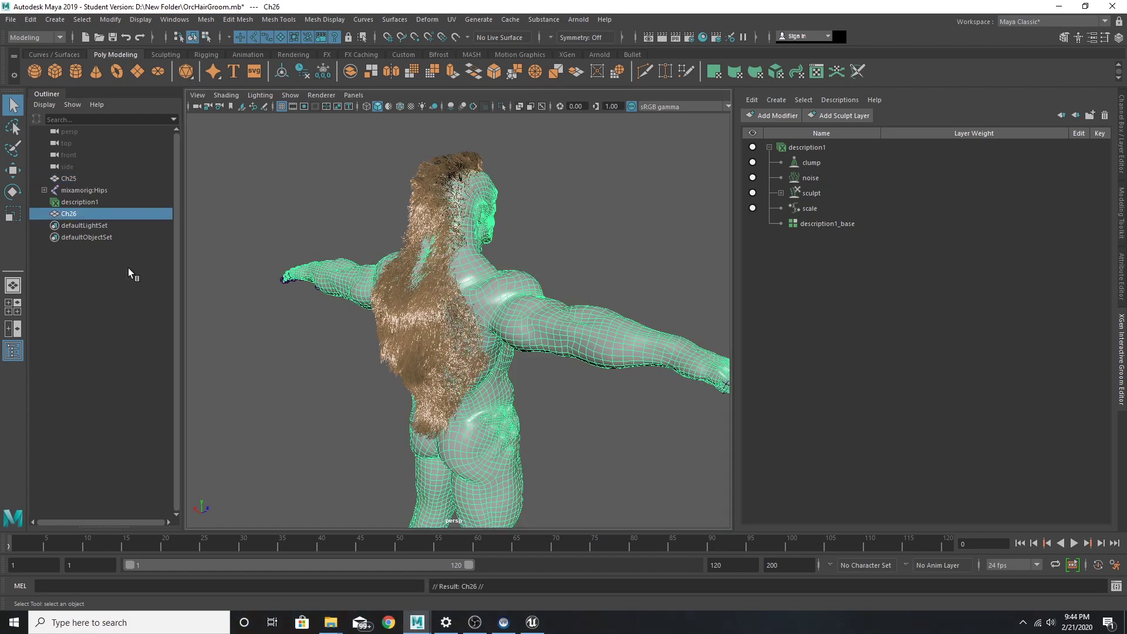
{"action": "left_click", "coordinate": [79, 202], "text": "ctrl"}
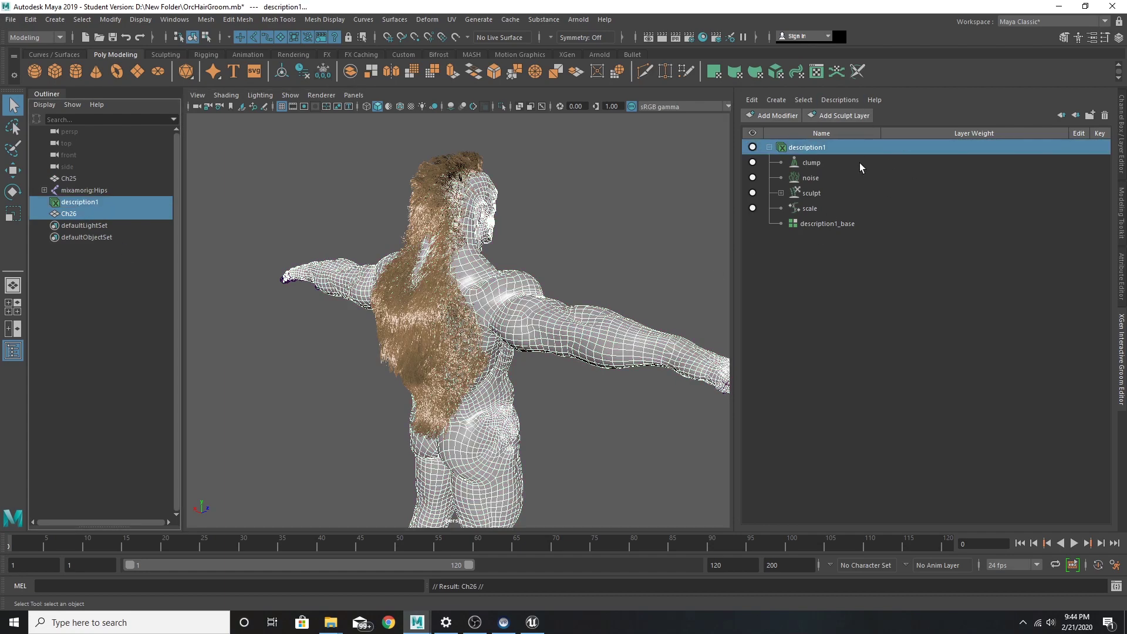
{"action": "left_click", "coordinate": [825, 101]}
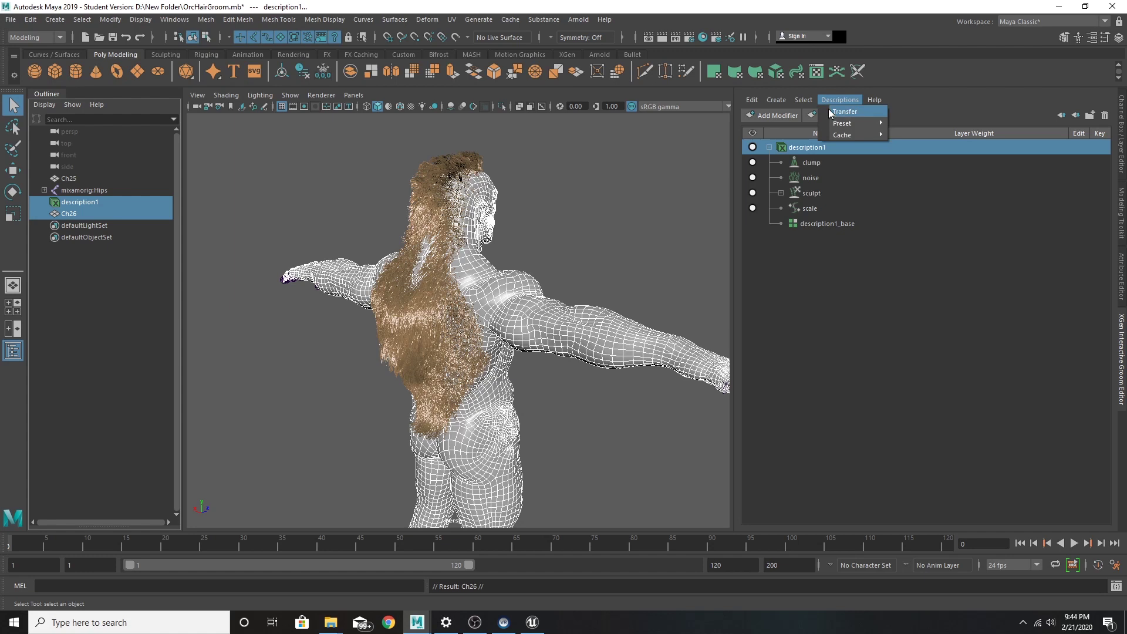
{"action": "left_click", "coordinate": [845, 112]}
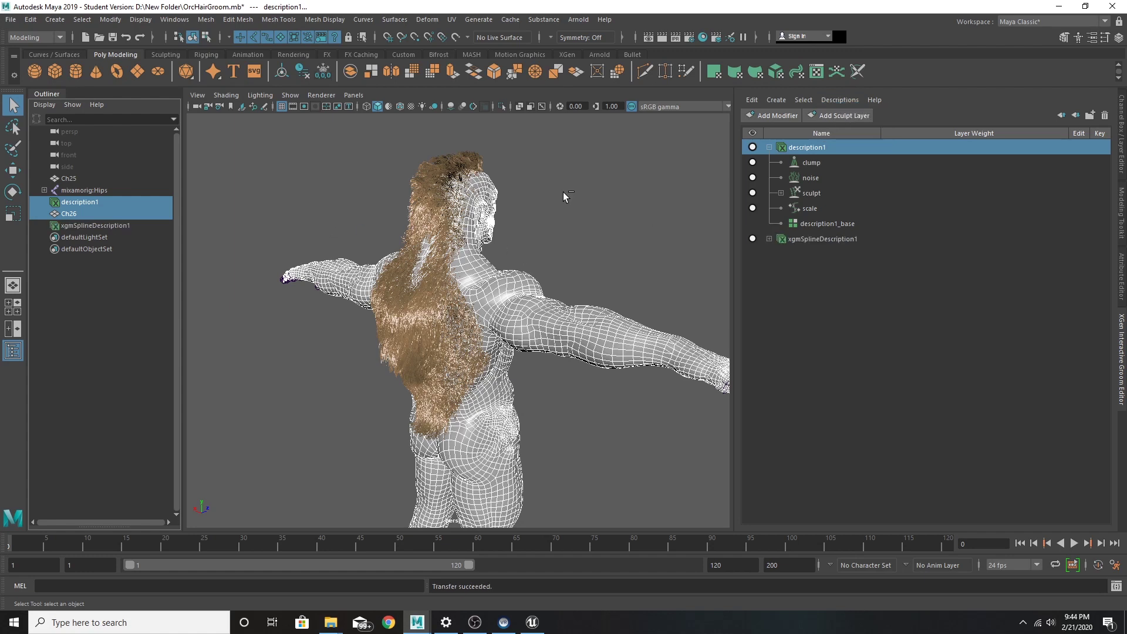
{"action": "left_click", "coordinate": [811, 238]}
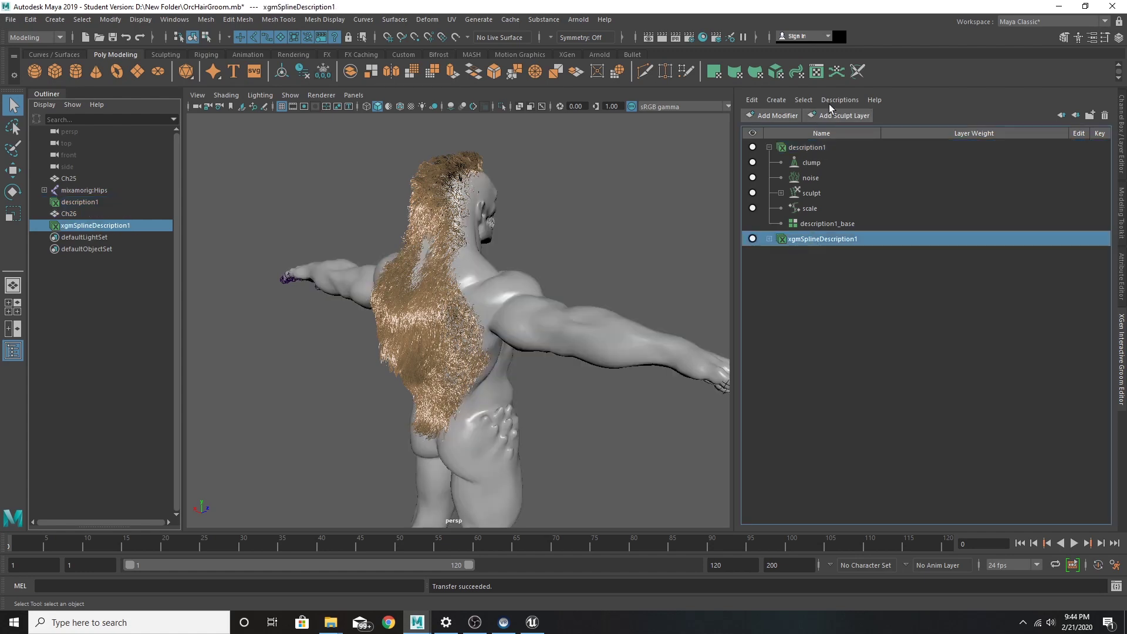
- Export xgmSplineDescription1 through Descriptions > Cache > Export Cache as HairGroom_01
{"action": "left_click", "coordinate": [769, 239]}
{"action": "left_click", "coordinate": [839, 100]}
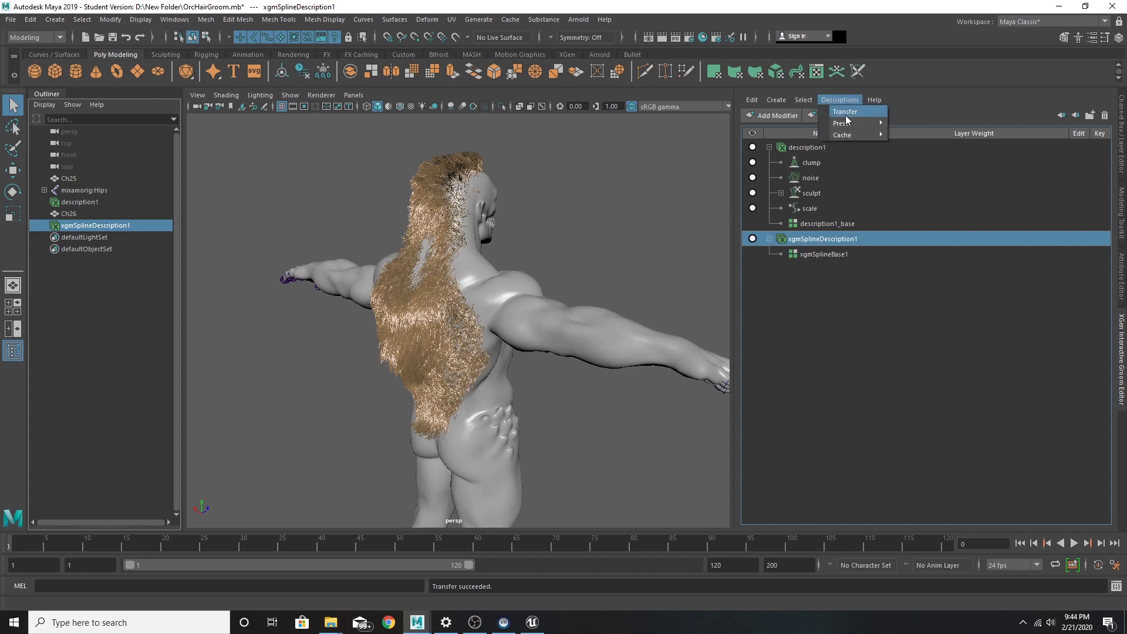
{"action": "mouse_move", "coordinate": [852, 135]}
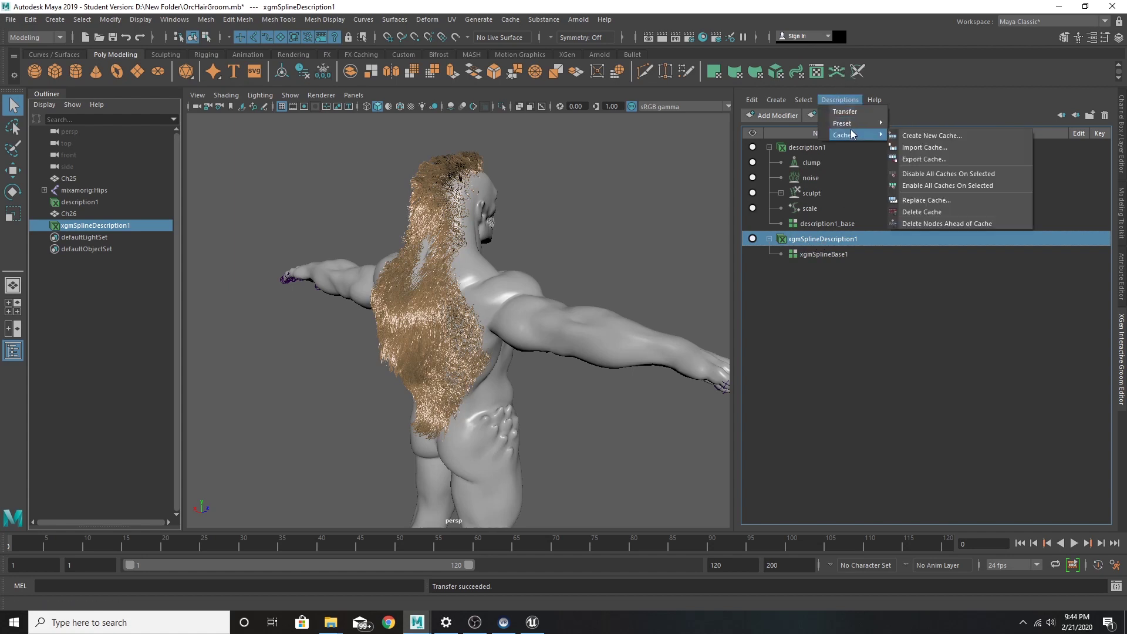
{"action": "left_click", "coordinate": [939, 159]}
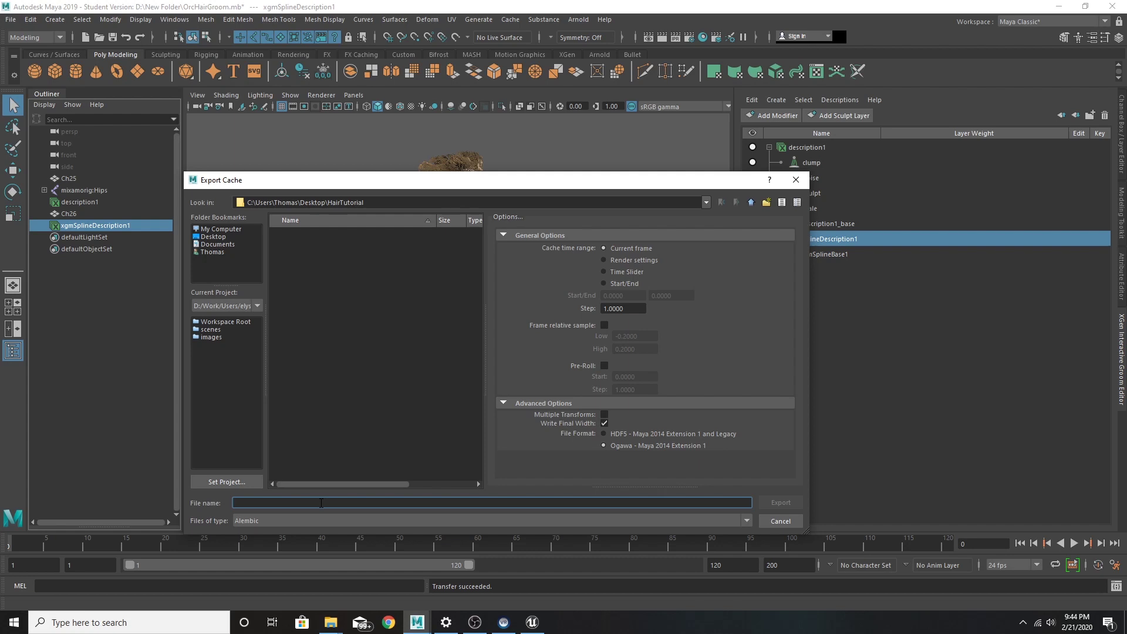
{"action": "type", "text": "HairGroom_01"}
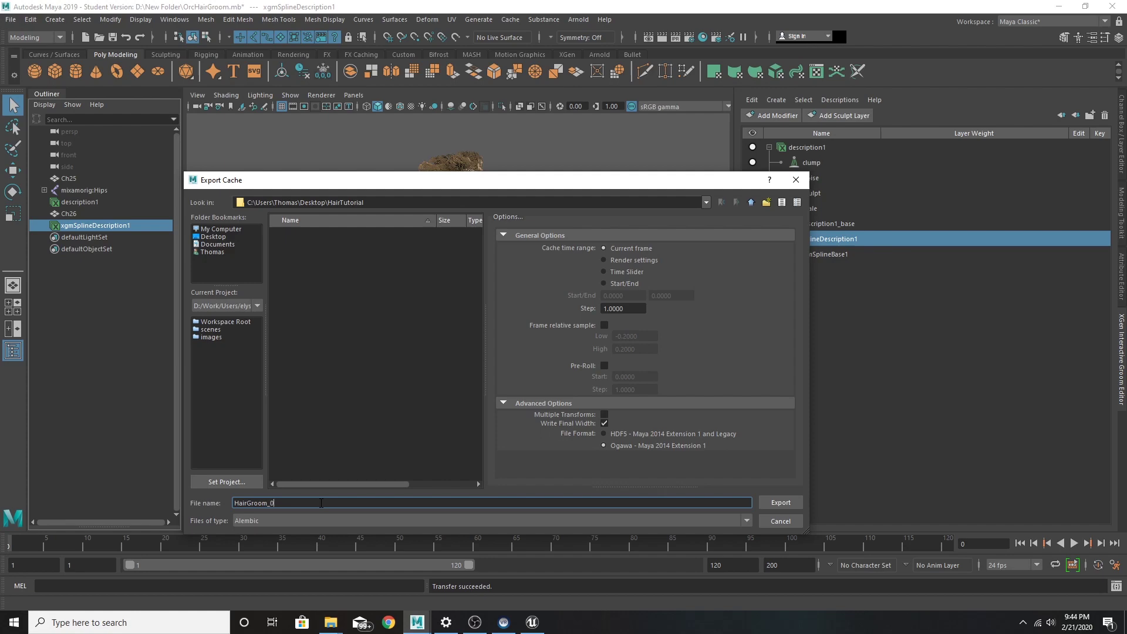
{"action": "left_click", "coordinate": [783, 503]}
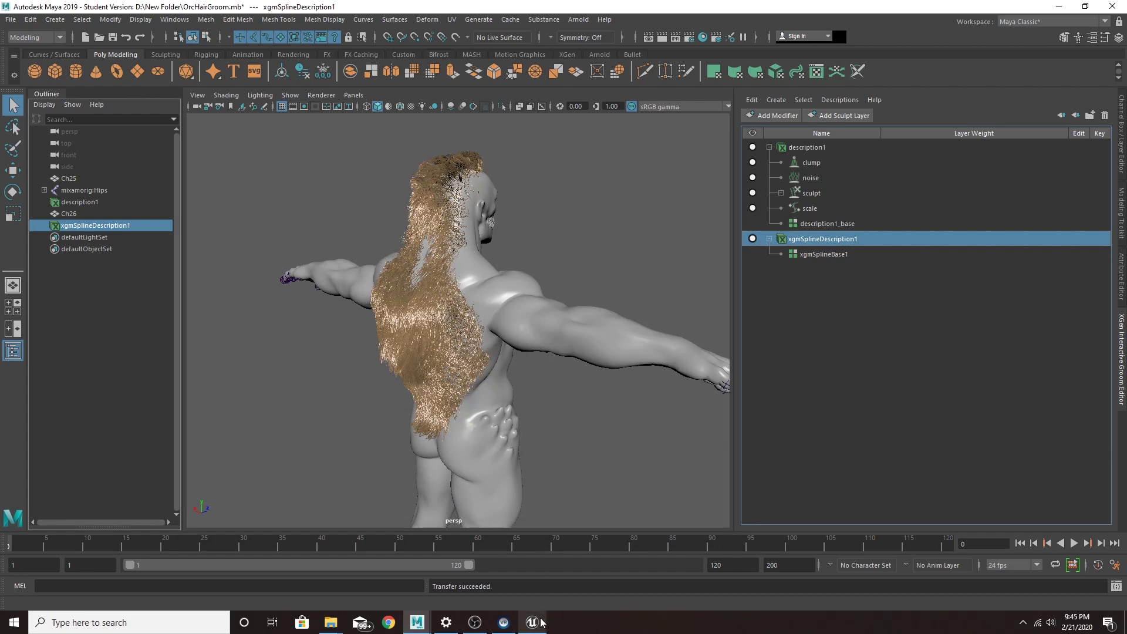
- In Project Settings, search 'Skin' and enable Support Compute Skincache
{"action": "mouse_move", "coordinate": [541, 622]}
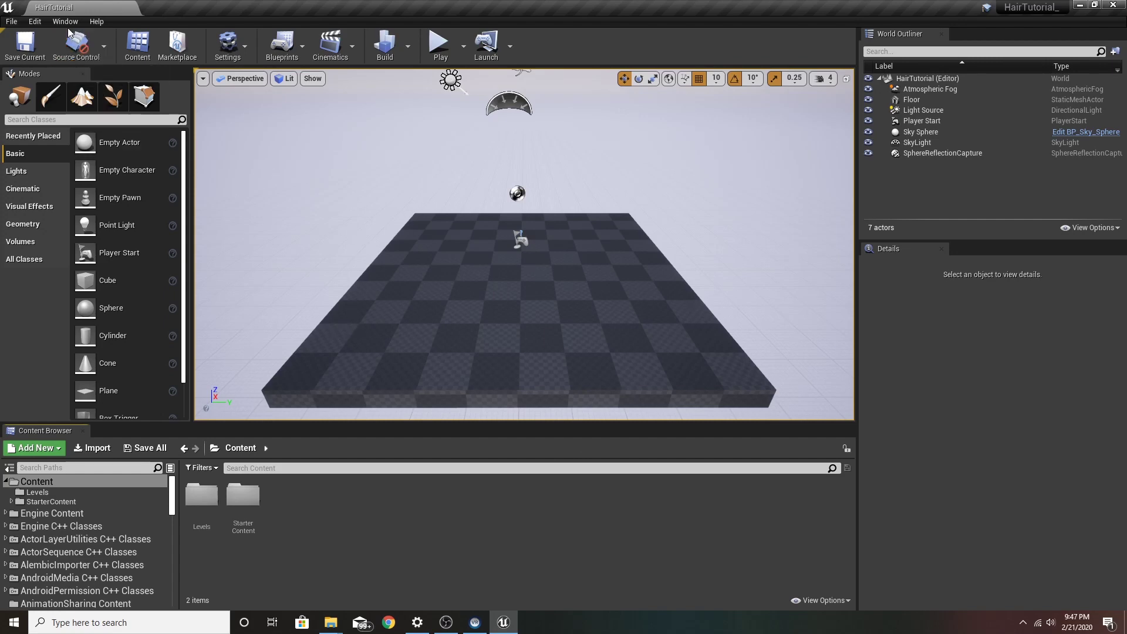
{"action": "left_click", "coordinate": [34, 21]}
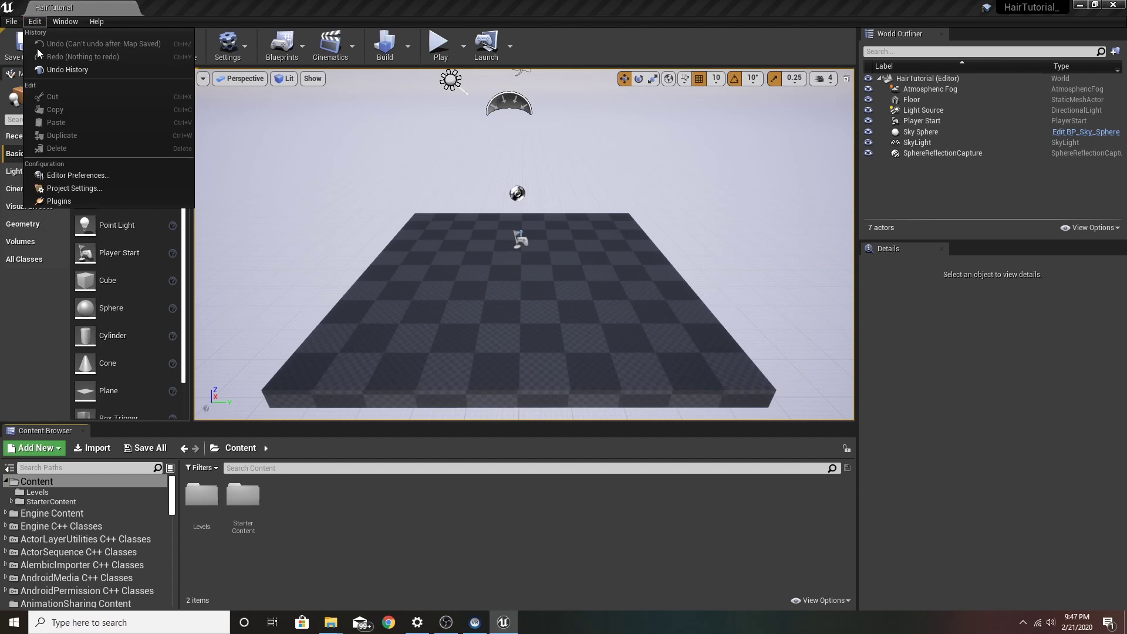
{"action": "left_click", "coordinate": [91, 189]}
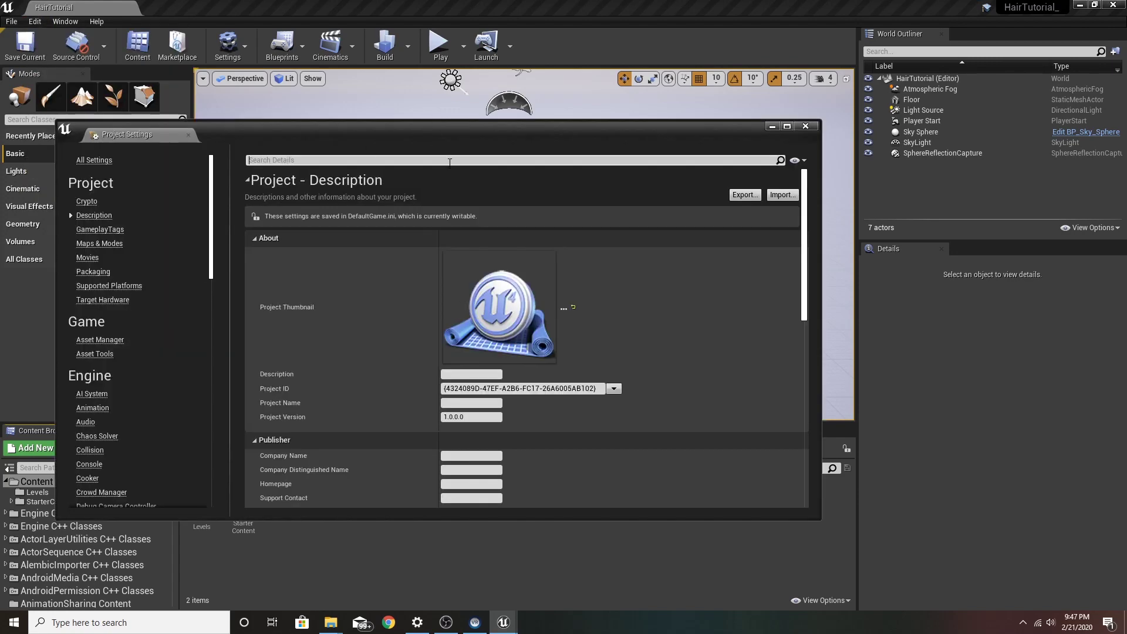
{"action": "left_click", "coordinate": [449, 163]}
{"action": "type", "text": "Skin"}
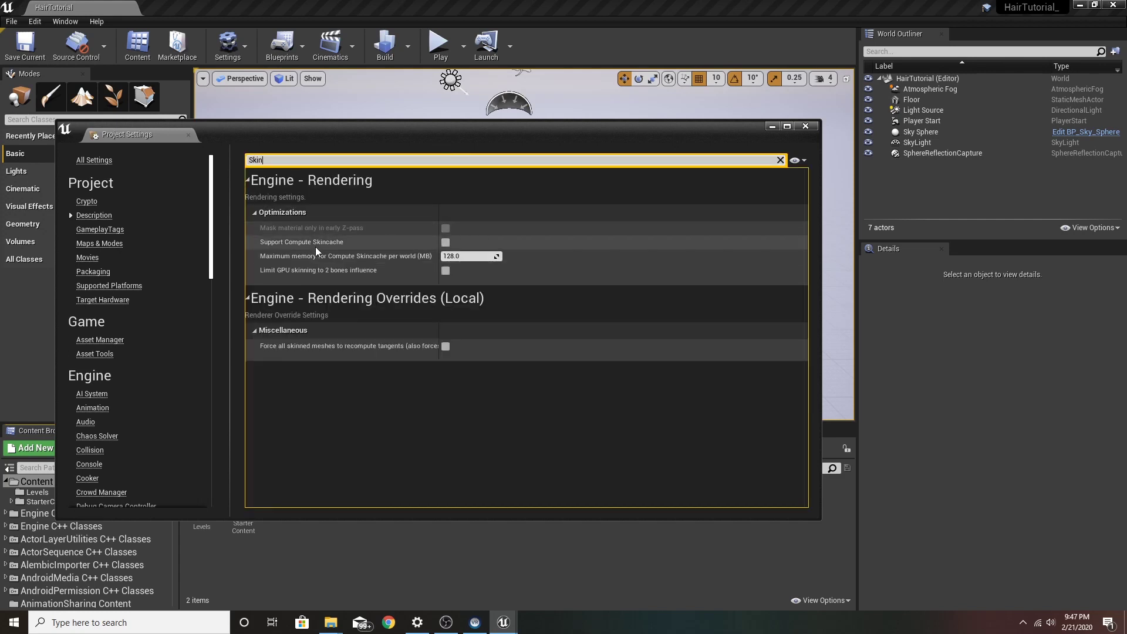
{"action": "left_click", "coordinate": [445, 242]}
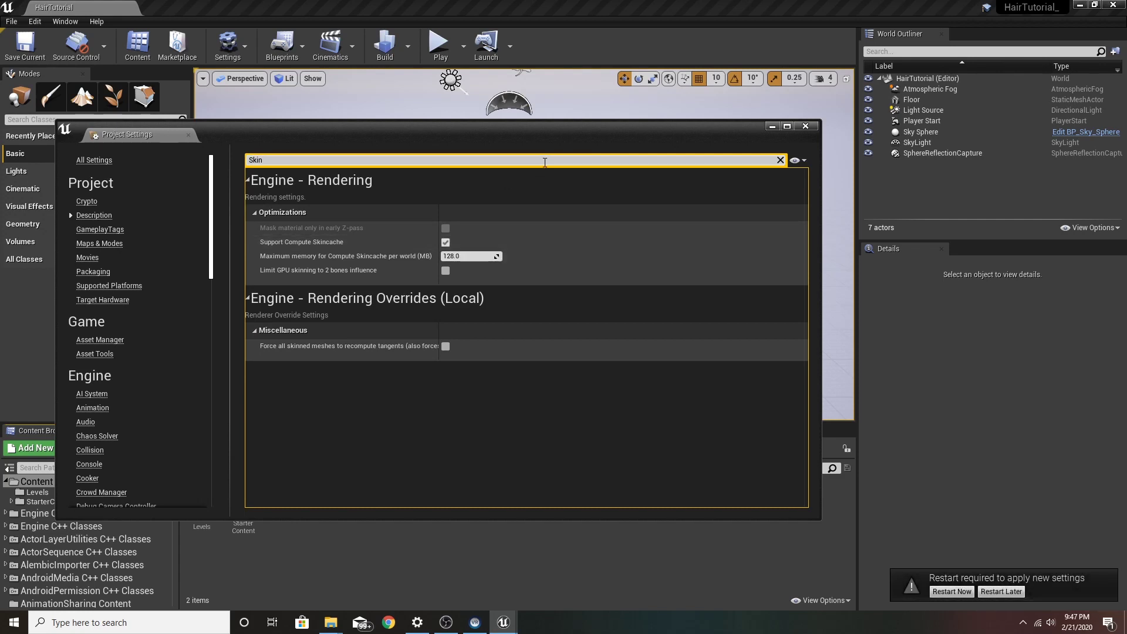
- Search 'tick' and disable Tick Animation on Skeletal Mesh Init
{"action": "left_click", "coordinate": [545, 162]}
{"action": "key", "text": "BackSpace"}
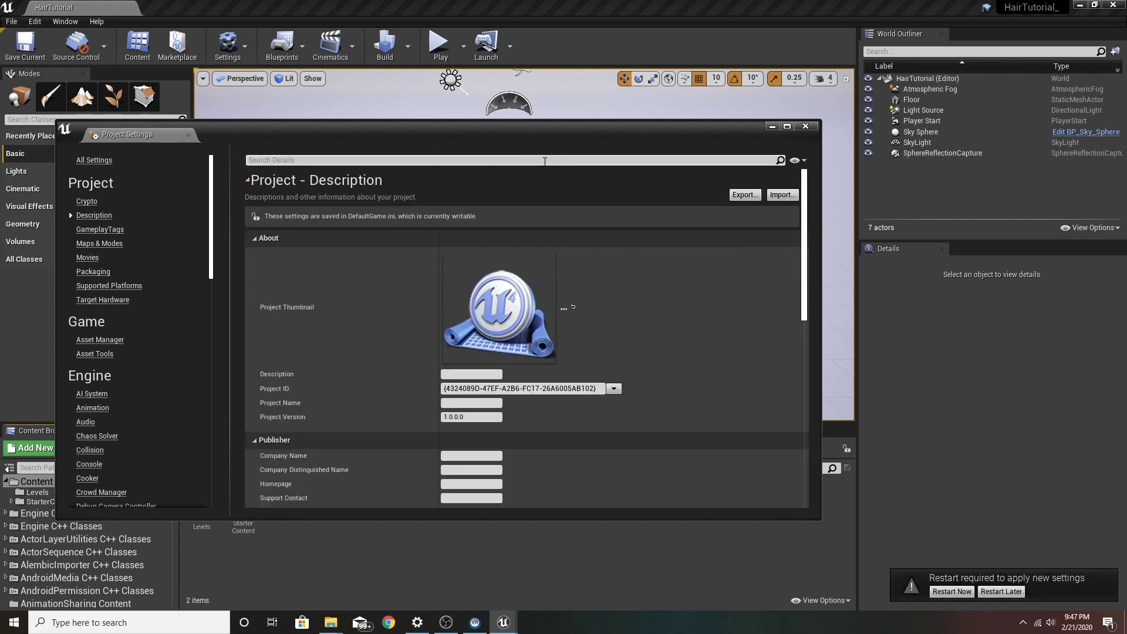
{"action": "type", "text": "tick"}
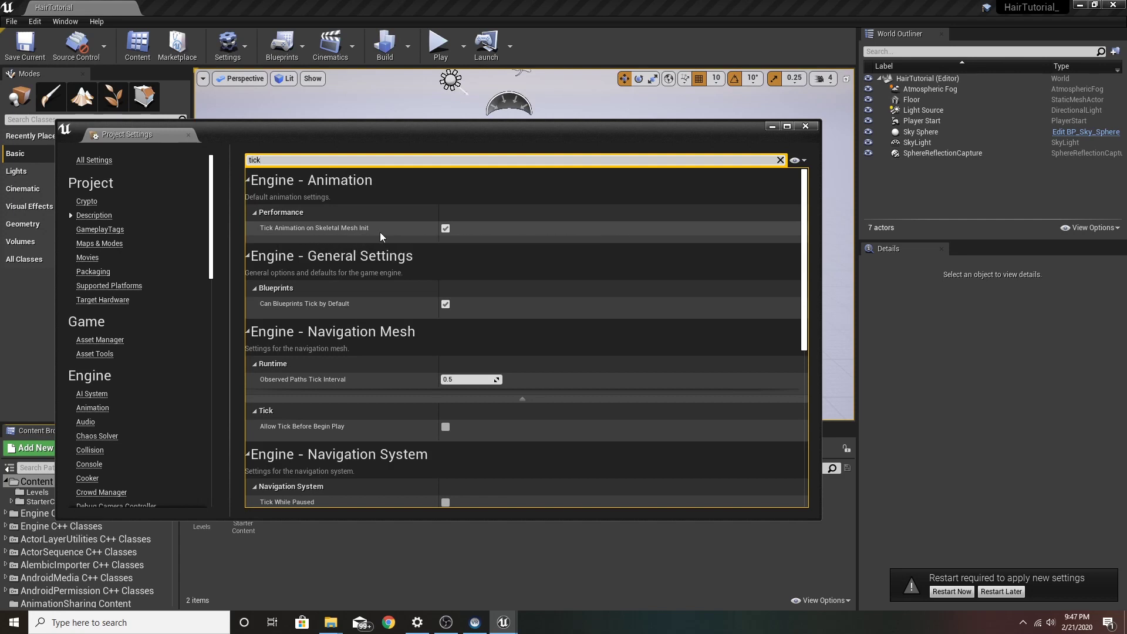
{"action": "left_click", "coordinate": [446, 229]}
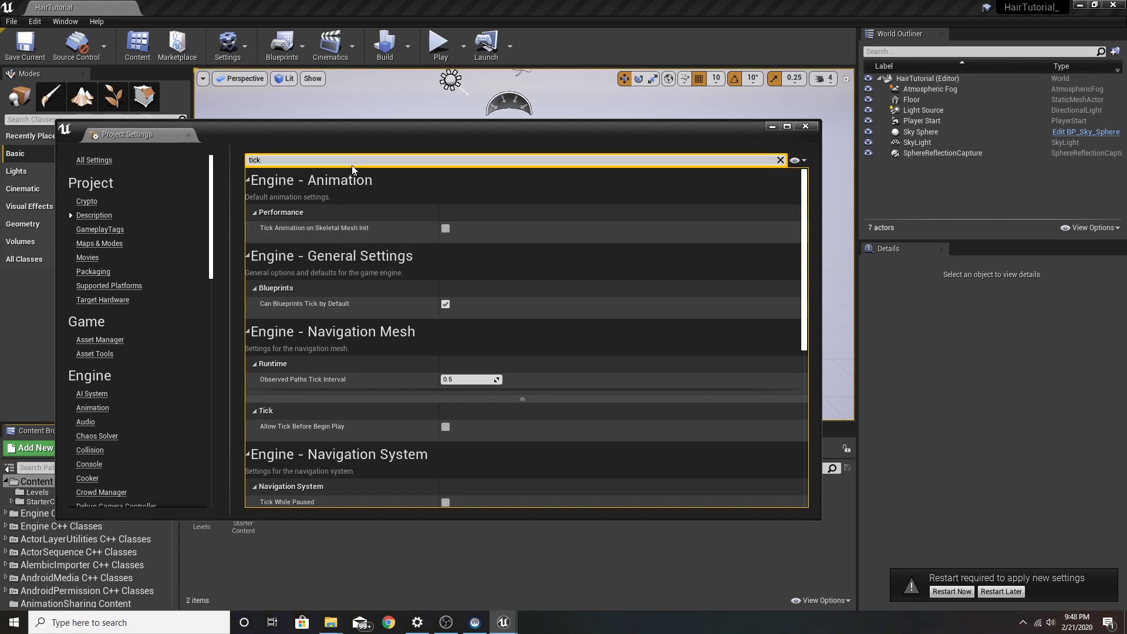
{"action": "left_click", "coordinate": [780, 160]}
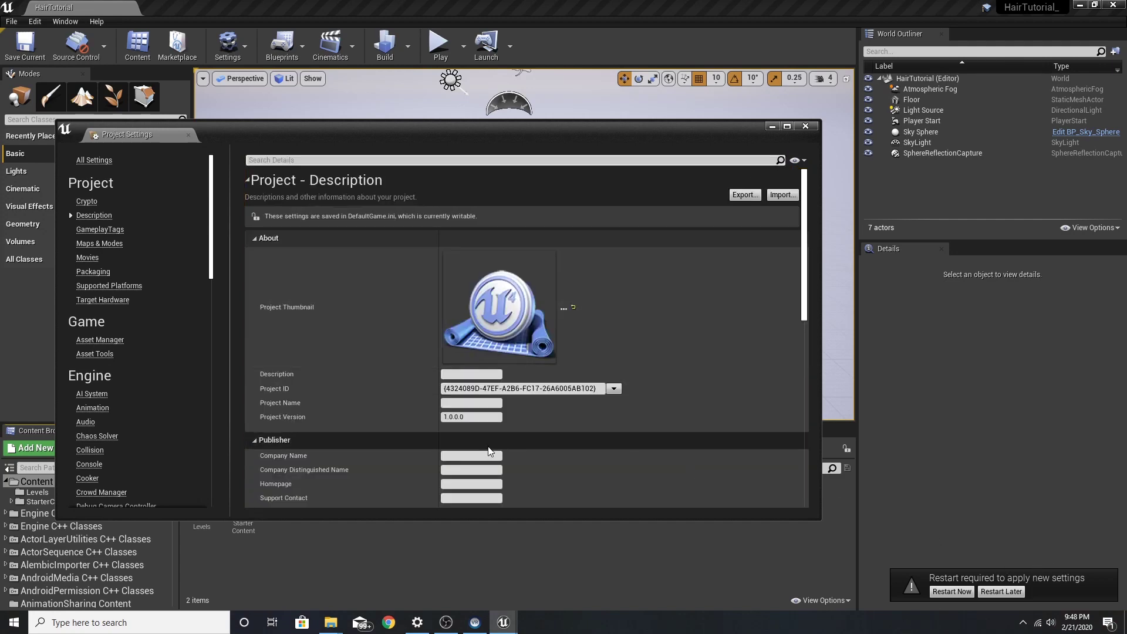
- In the Plugins browser, enable the beta Alembic Groom Importer and Groom plugins
{"action": "left_click", "coordinate": [810, 126]}
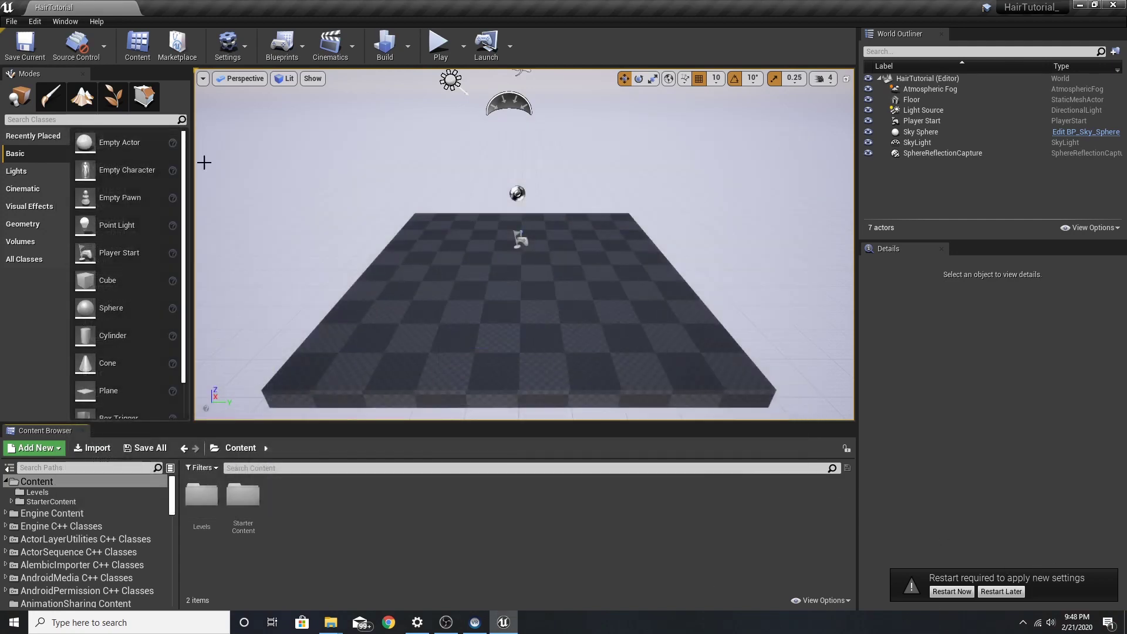
{"action": "left_click", "coordinate": [35, 21]}
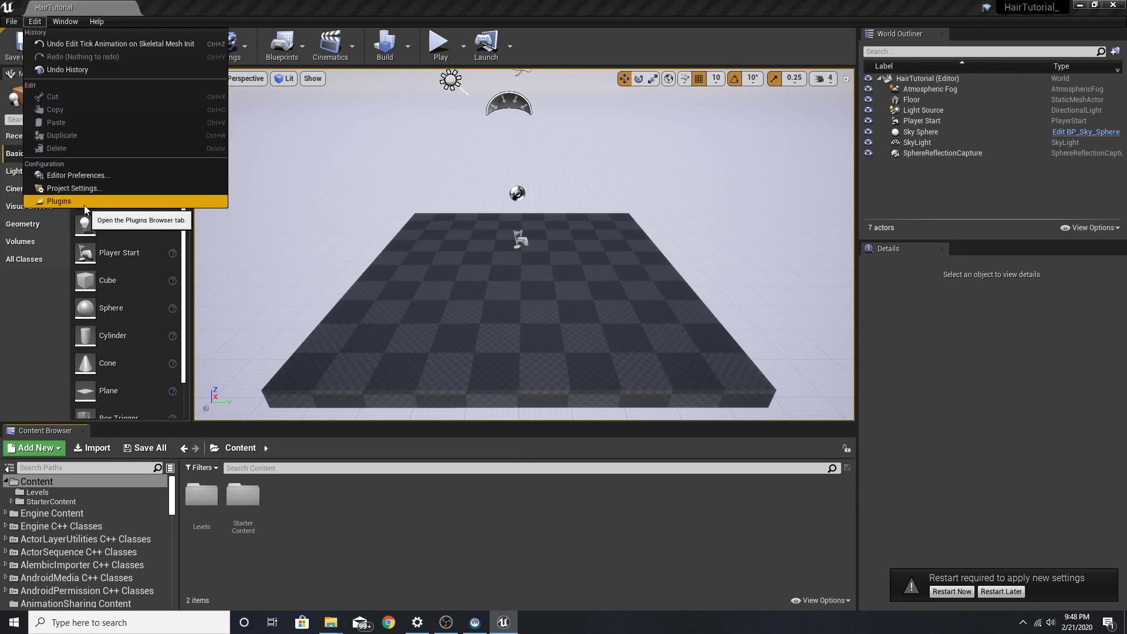
{"action": "left_click", "coordinate": [83, 204]}
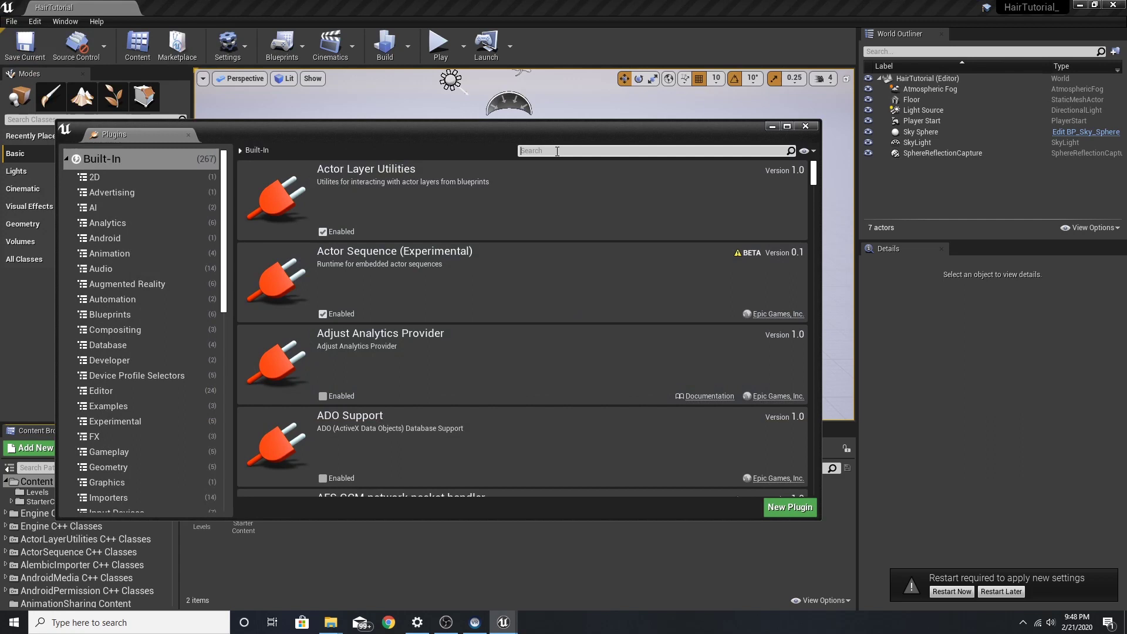
{"action": "type", "text": "groom"}
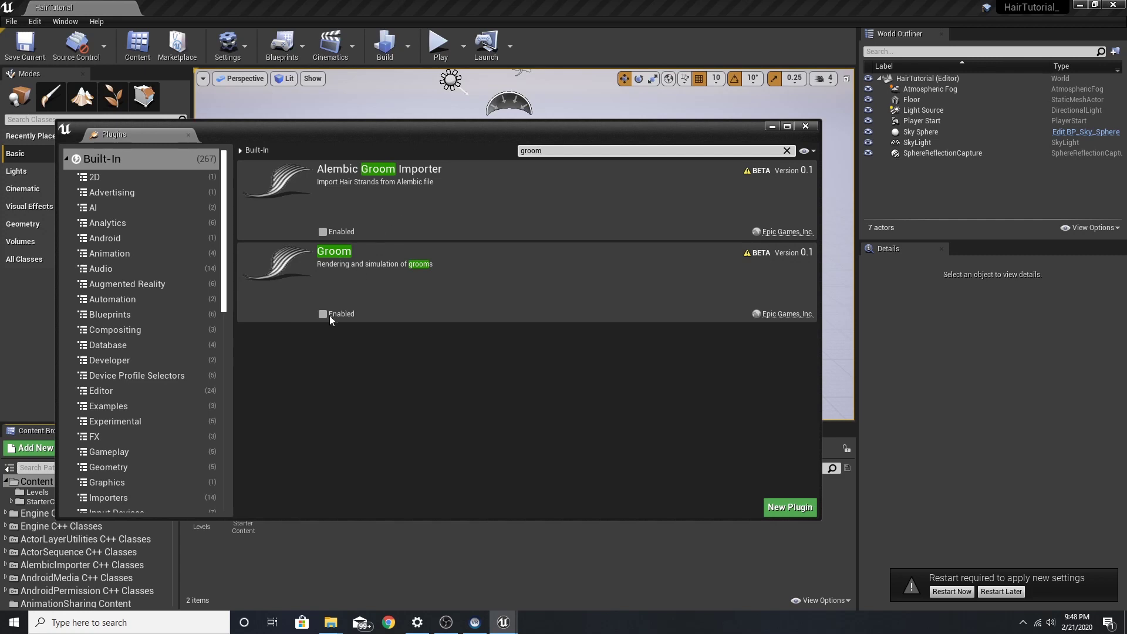
{"action": "left_click", "coordinate": [323, 232]}
{"action": "left_click", "coordinate": [648, 348]}
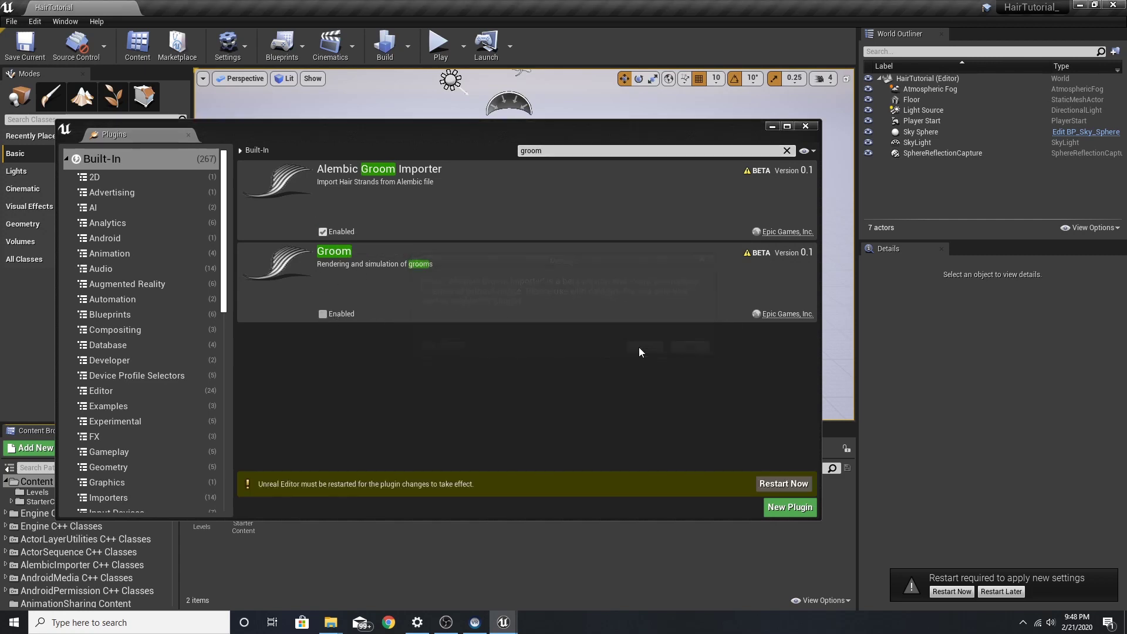
{"action": "left_click", "coordinate": [323, 314]}
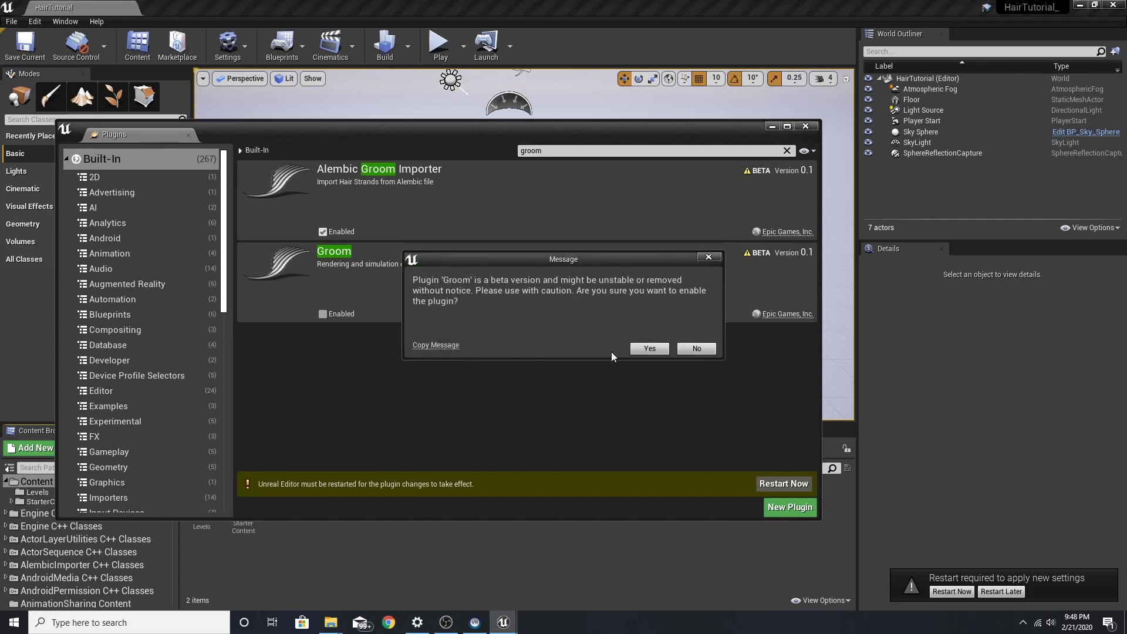
{"action": "left_click", "coordinate": [648, 348]}
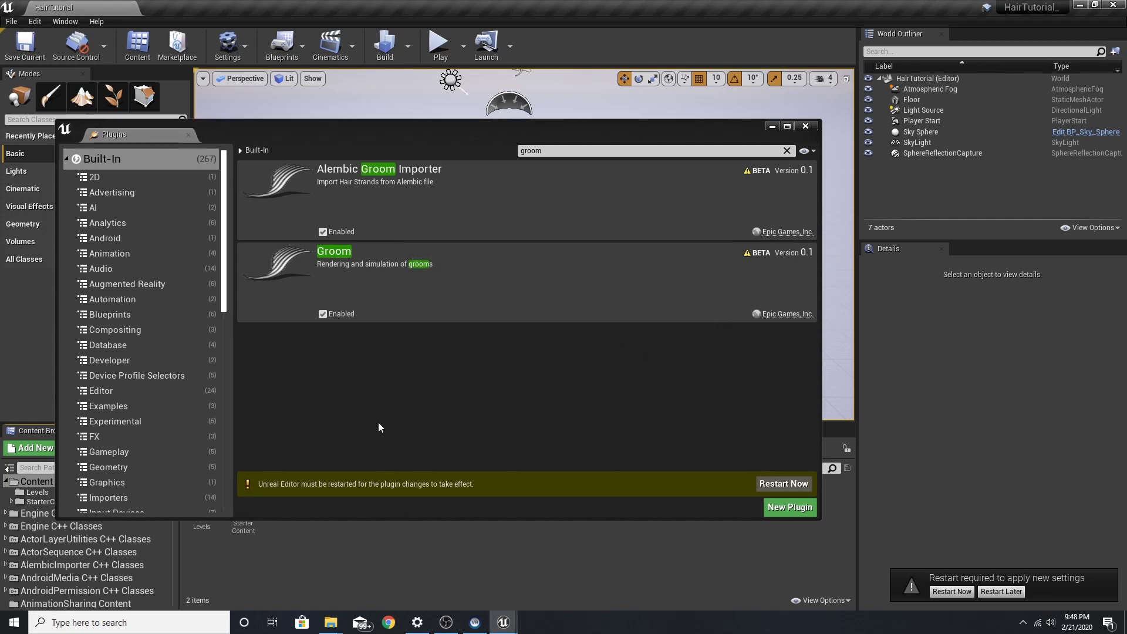
- Enable the Niagara and Niagara Extras plugins, then restart the editor
{"action": "left_click", "coordinate": [589, 150]}
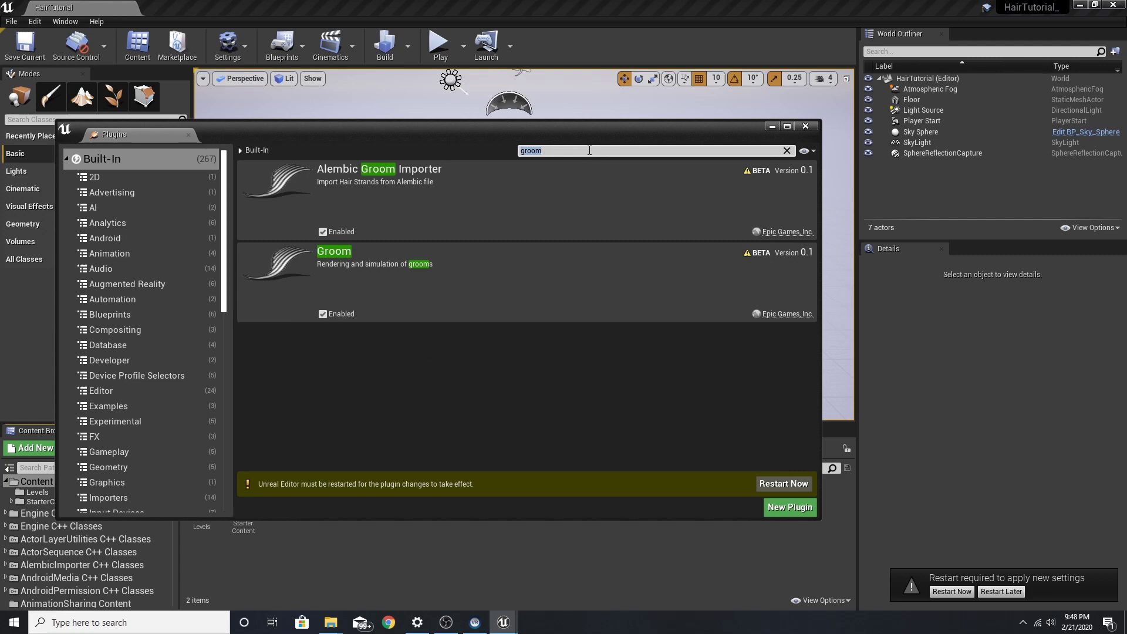
{"action": "key", "text": "BackSpace"}
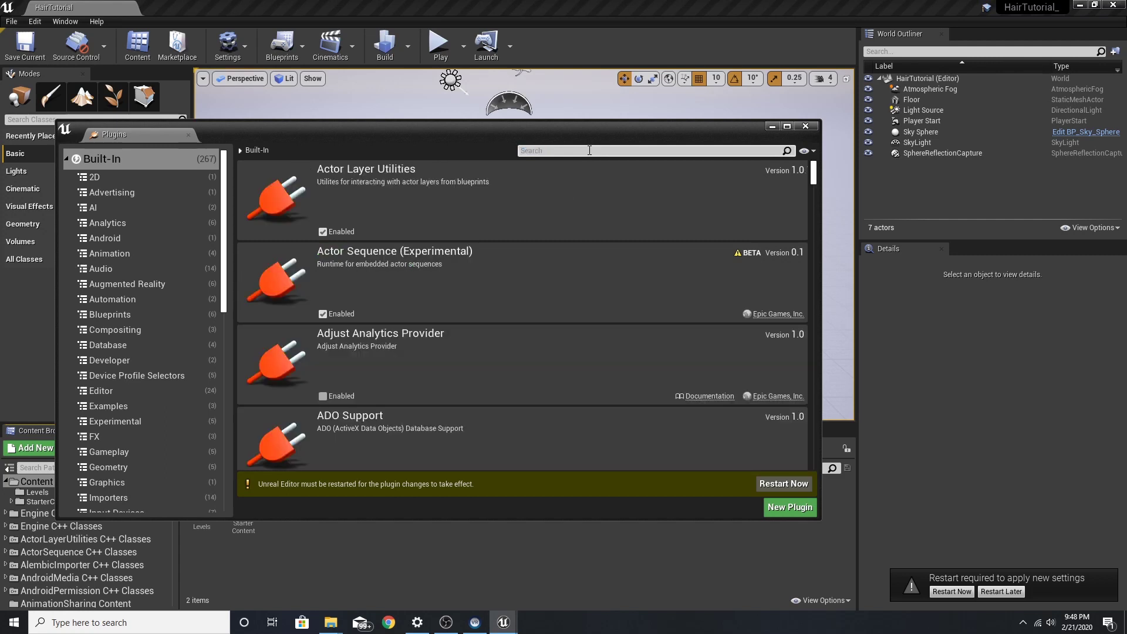
{"action": "type", "text": "nia"}
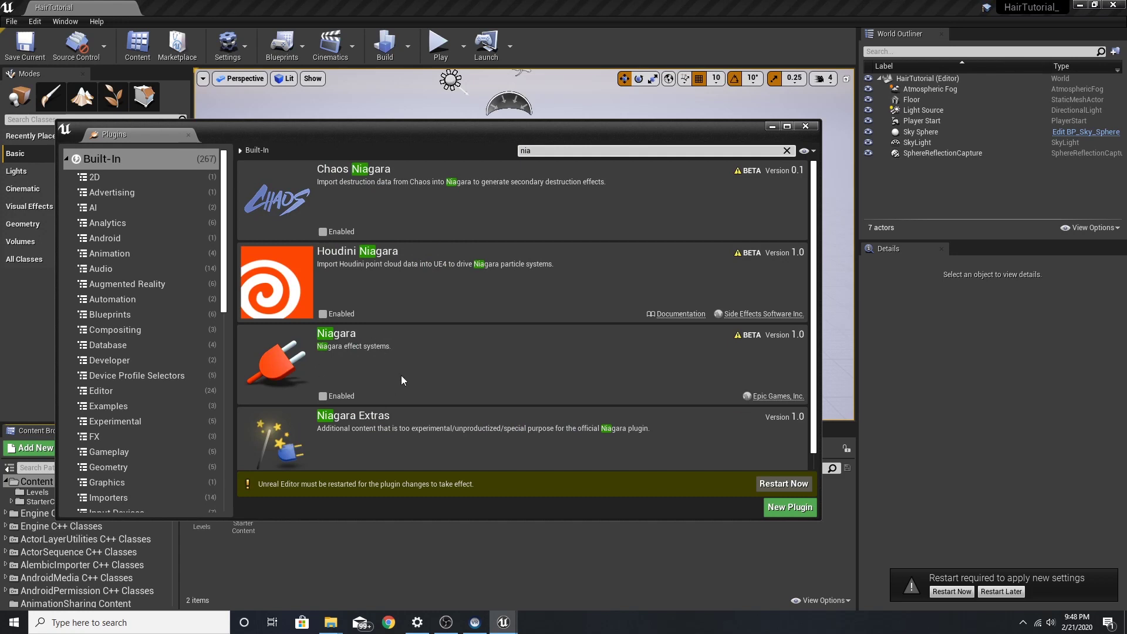
{"action": "scroll", "coordinate": [370, 399], "scroll_direction": "down", "scroll_amount": 1}
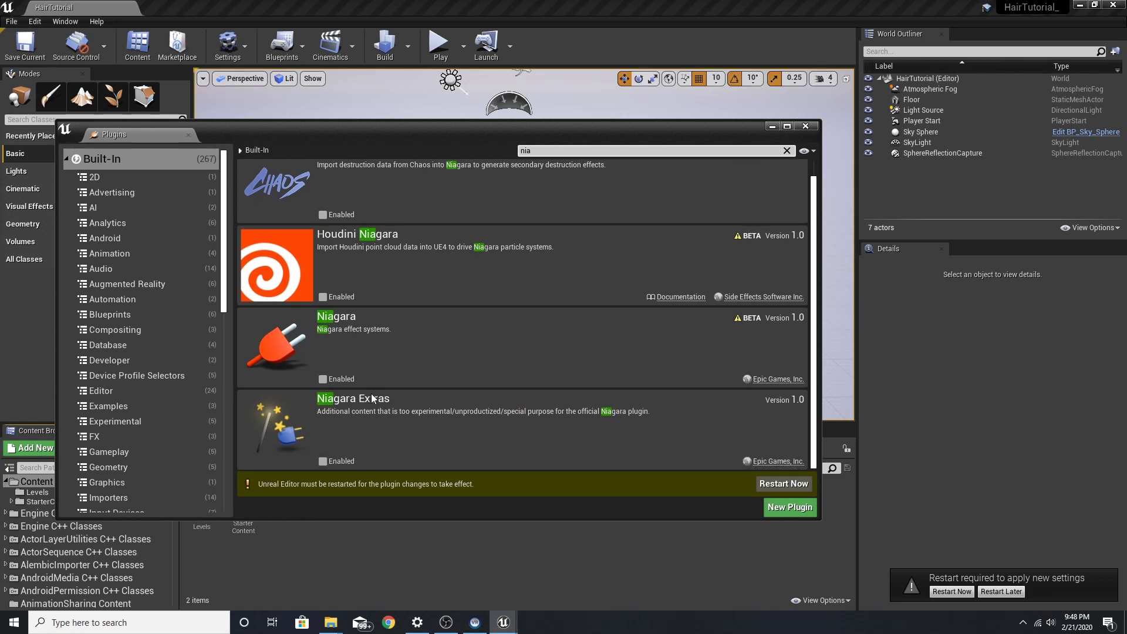
{"action": "left_click", "coordinate": [322, 379]}
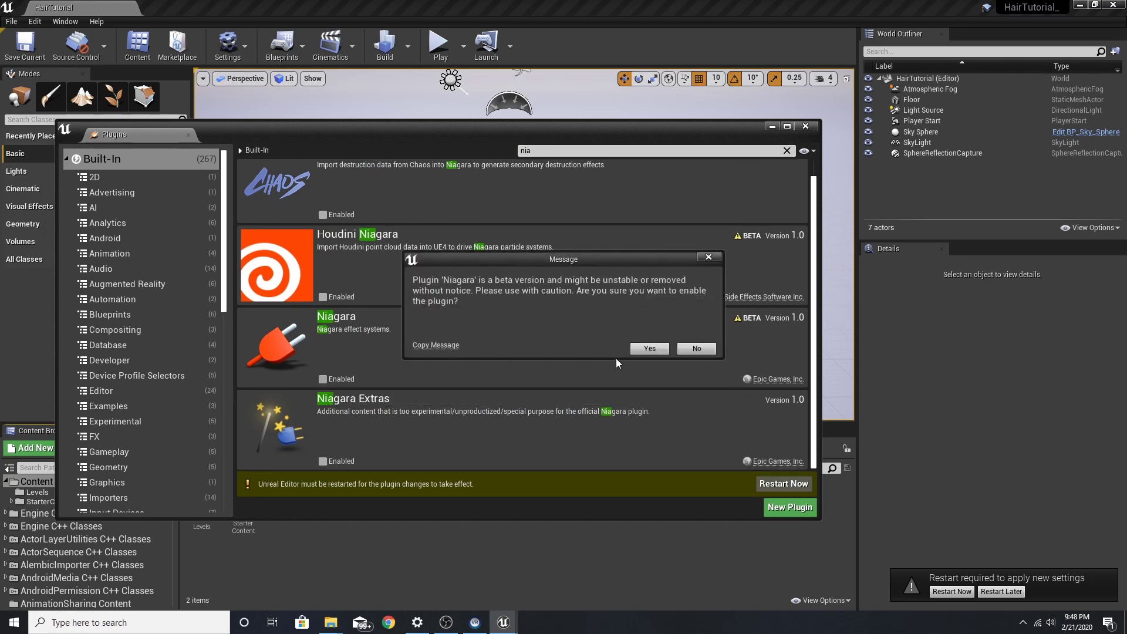
{"action": "left_click", "coordinate": [635, 349]}
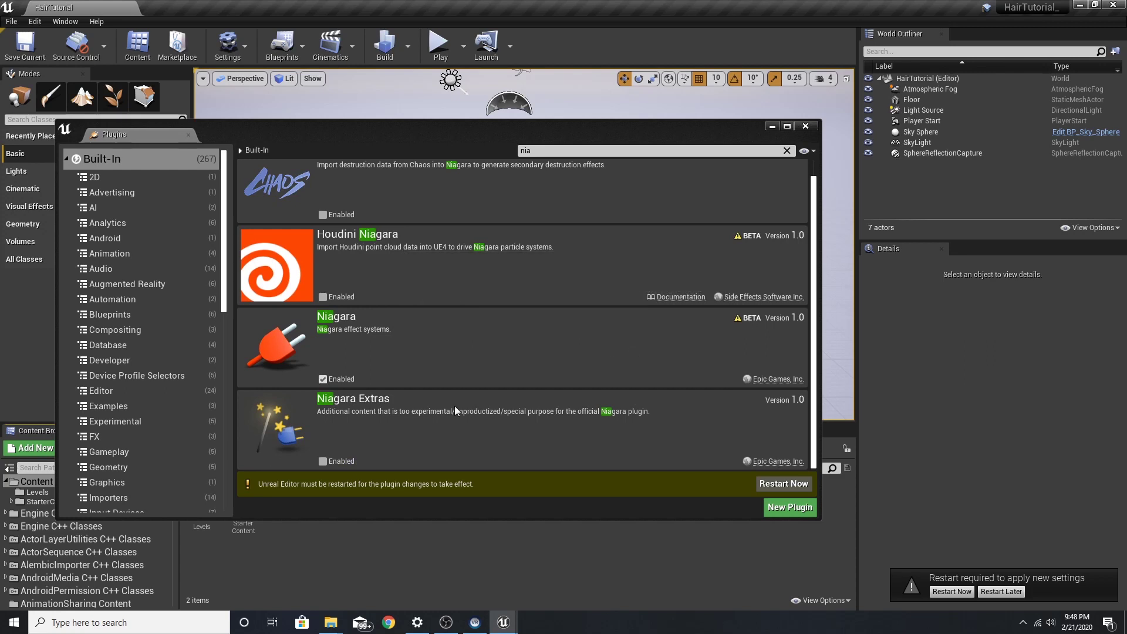
{"action": "left_click", "coordinate": [322, 461]}
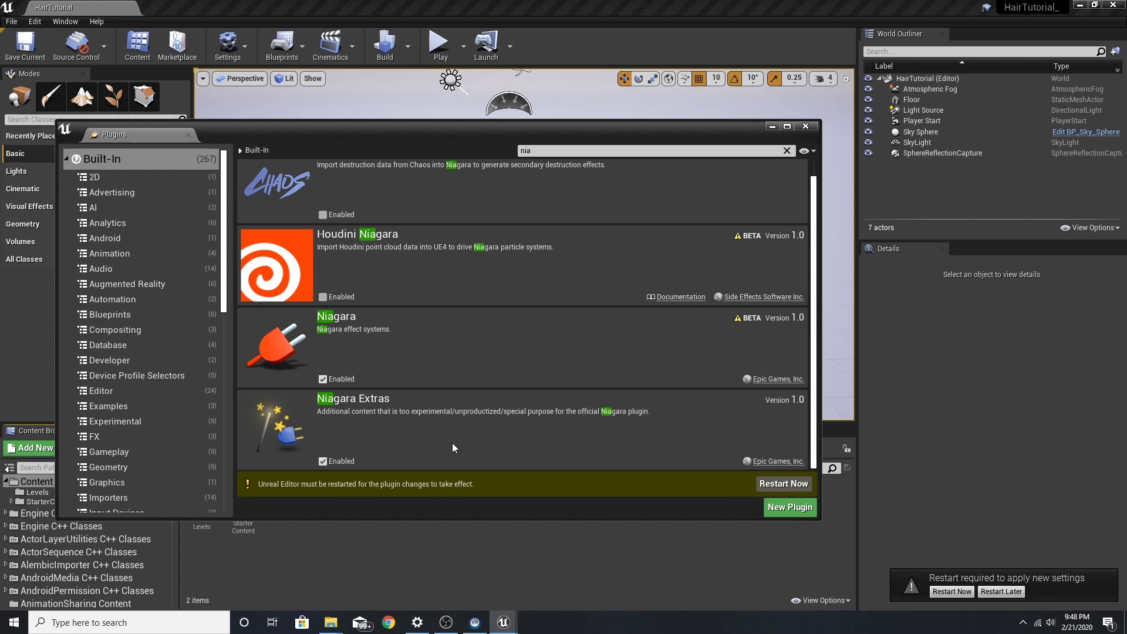
{"action": "left_click", "coordinate": [784, 485]}
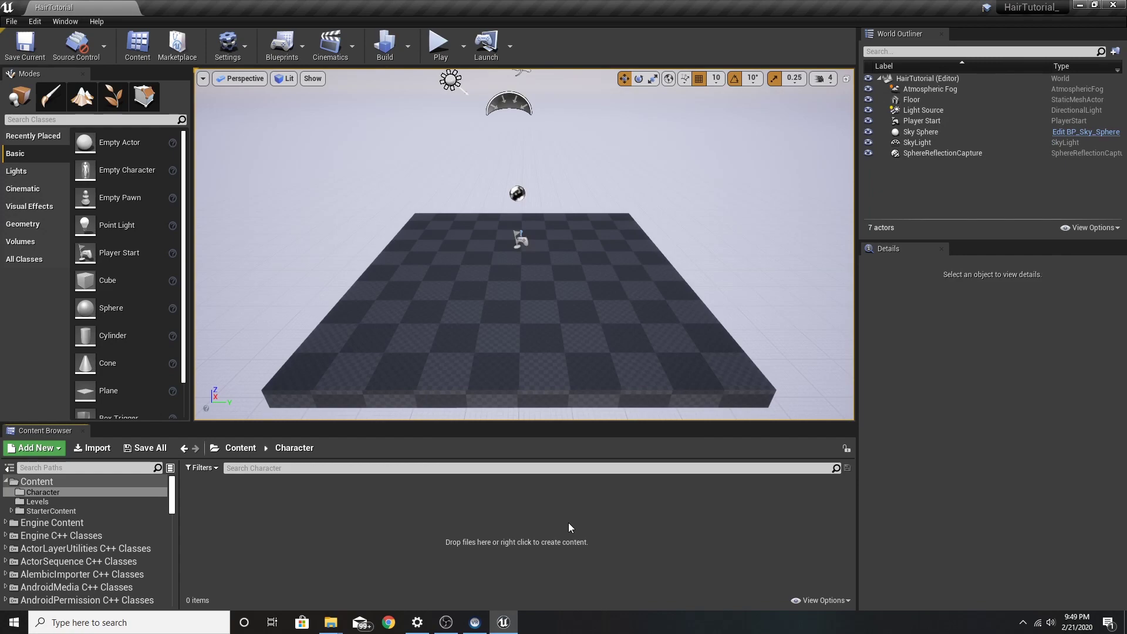
- Import character.fbx from Downloads into Content/Character as a skeletal mesh and place it on the level floor
{"action": "mouse_move", "coordinate": [331, 621]}
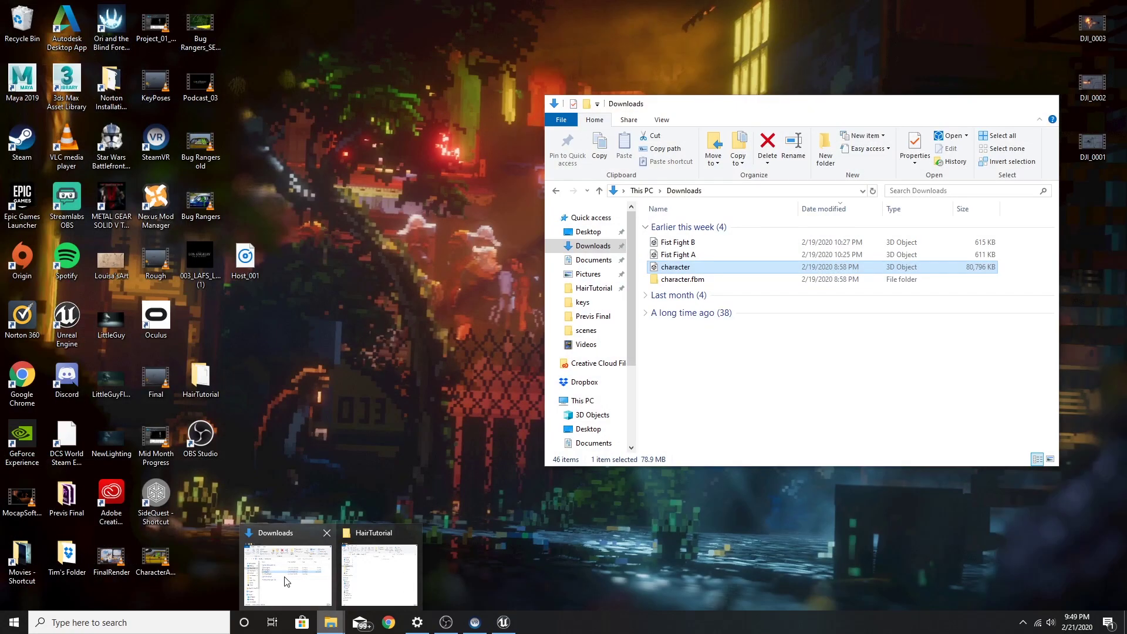
{"action": "left_click", "coordinate": [286, 581]}
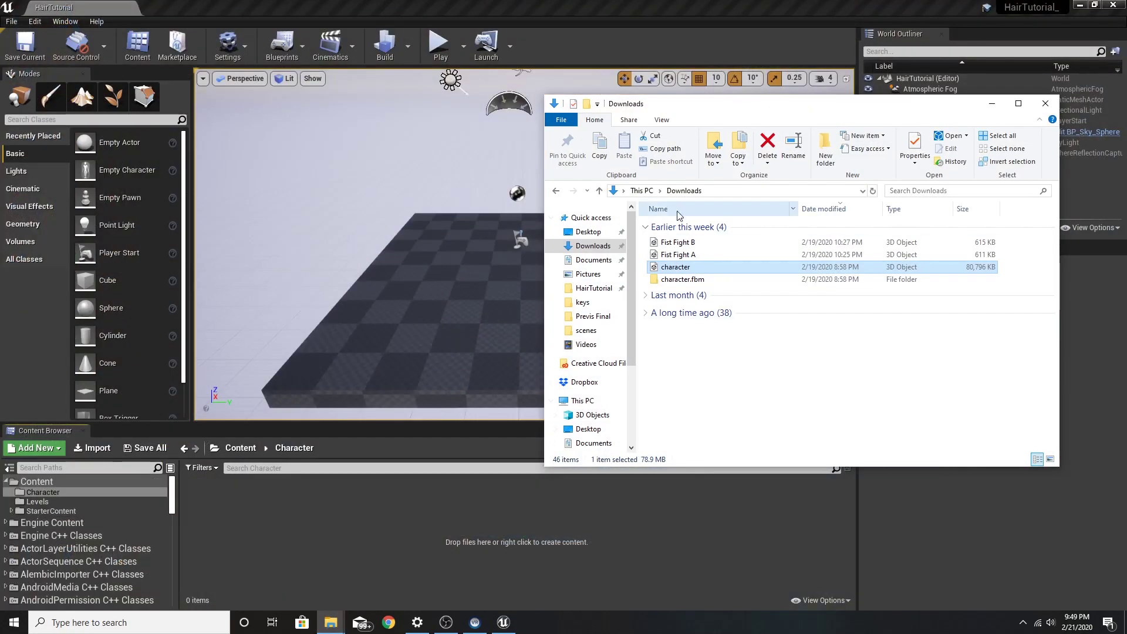
{"action": "left_click_drag", "start_coordinate": [703, 268], "coordinate": [294, 535]}
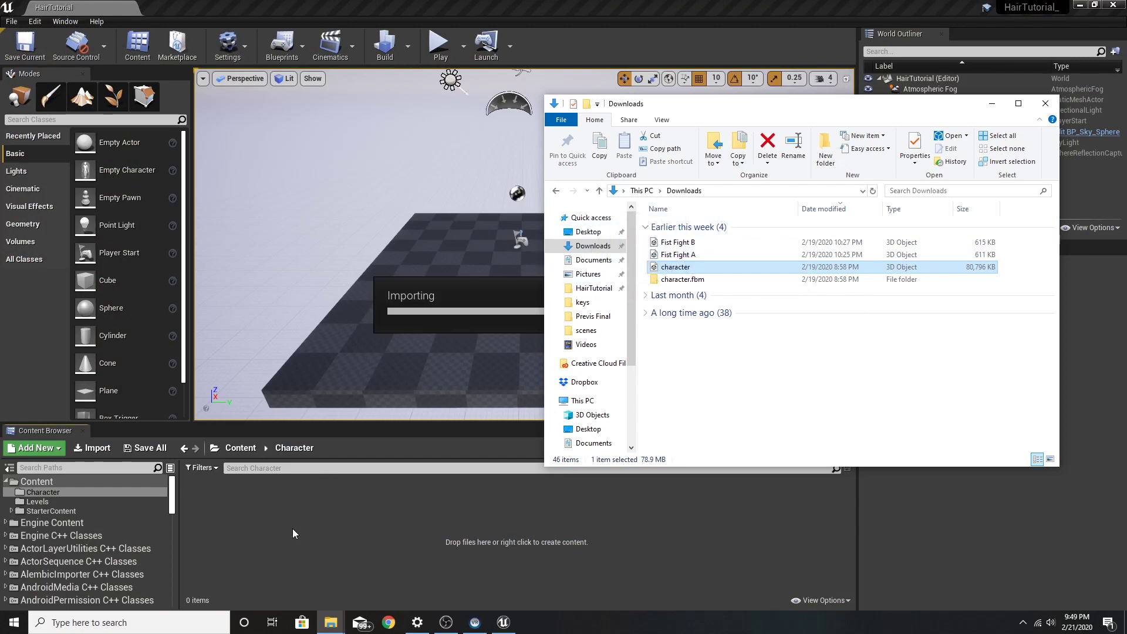
{"action": "left_click", "coordinate": [995, 107]}
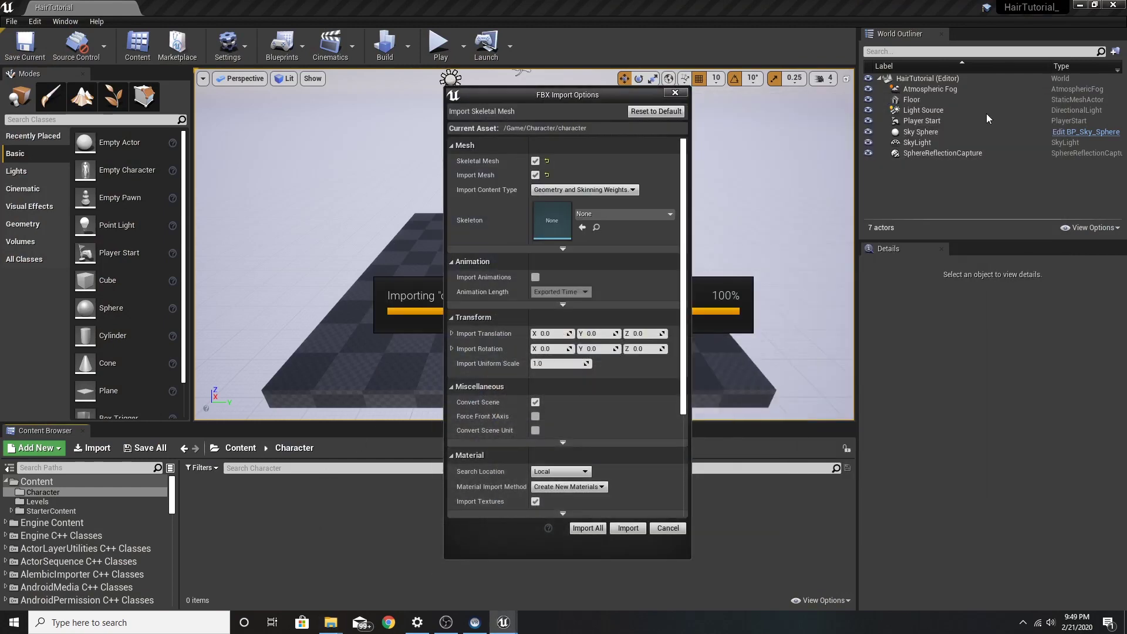
{"action": "left_click", "coordinate": [628, 529]}
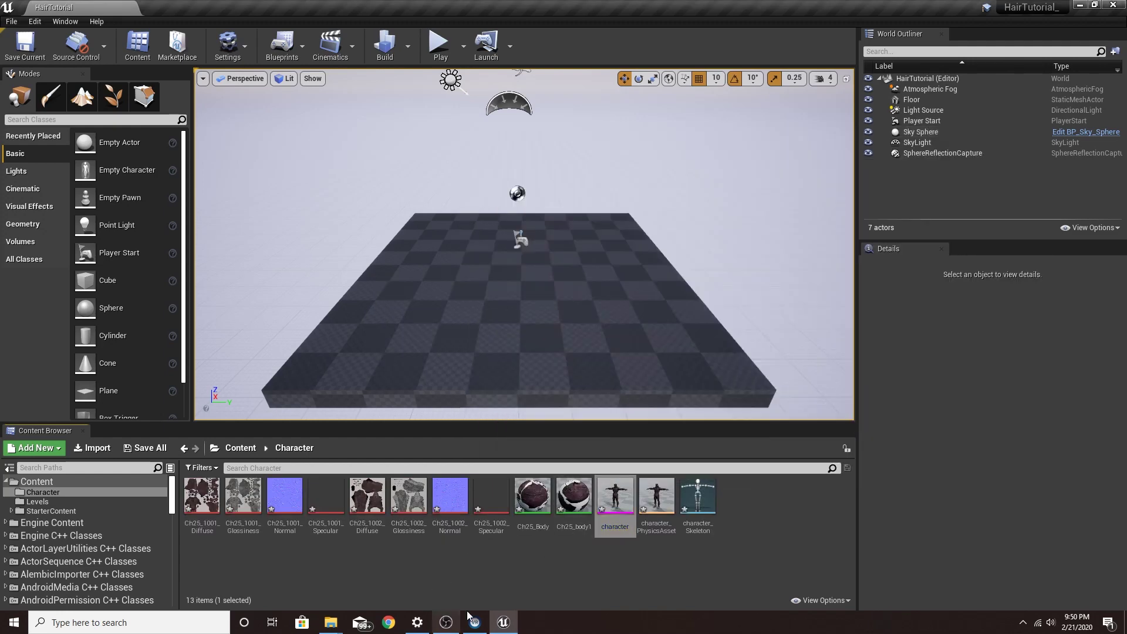
{"action": "left_click", "coordinate": [615, 512]}
{"action": "left_click_drag", "start_coordinate": [615, 512], "coordinate": [521, 267]}
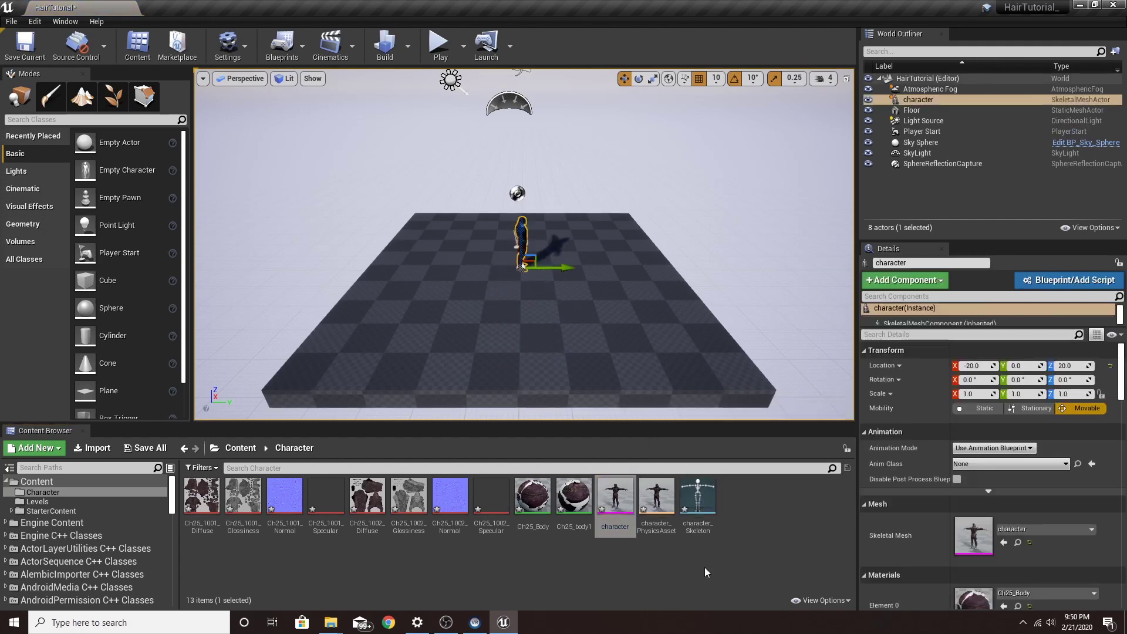
- Import HairGroom_01.abc from the HairTutorial folder into Content/Character with default groom settings
{"action": "left_click", "coordinate": [651, 565]}
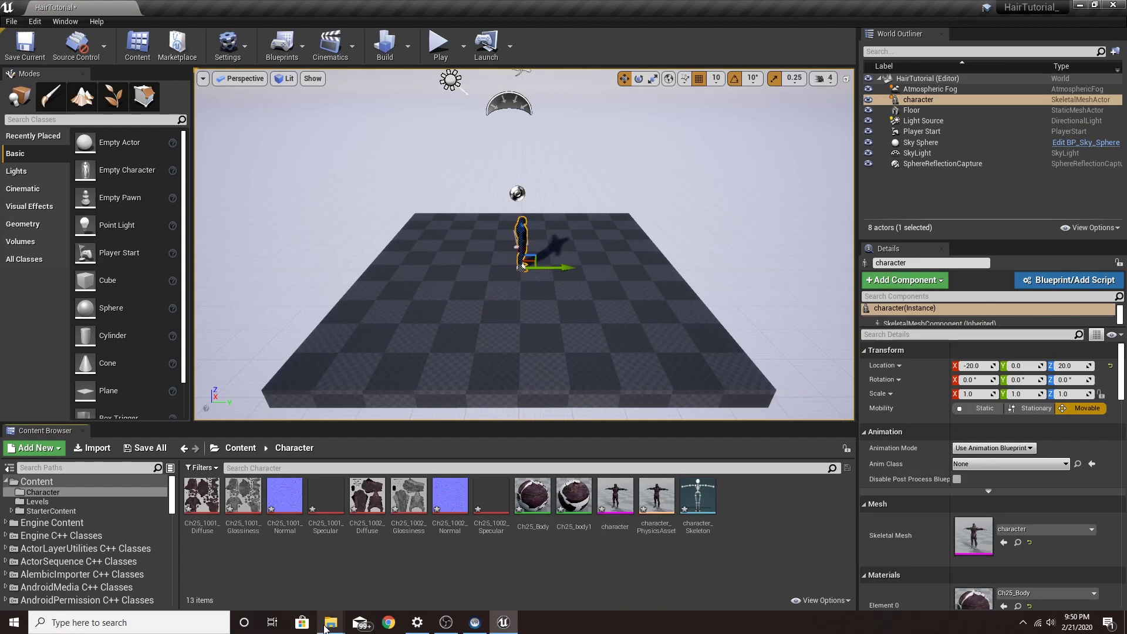
{"action": "mouse_move", "coordinate": [326, 629]}
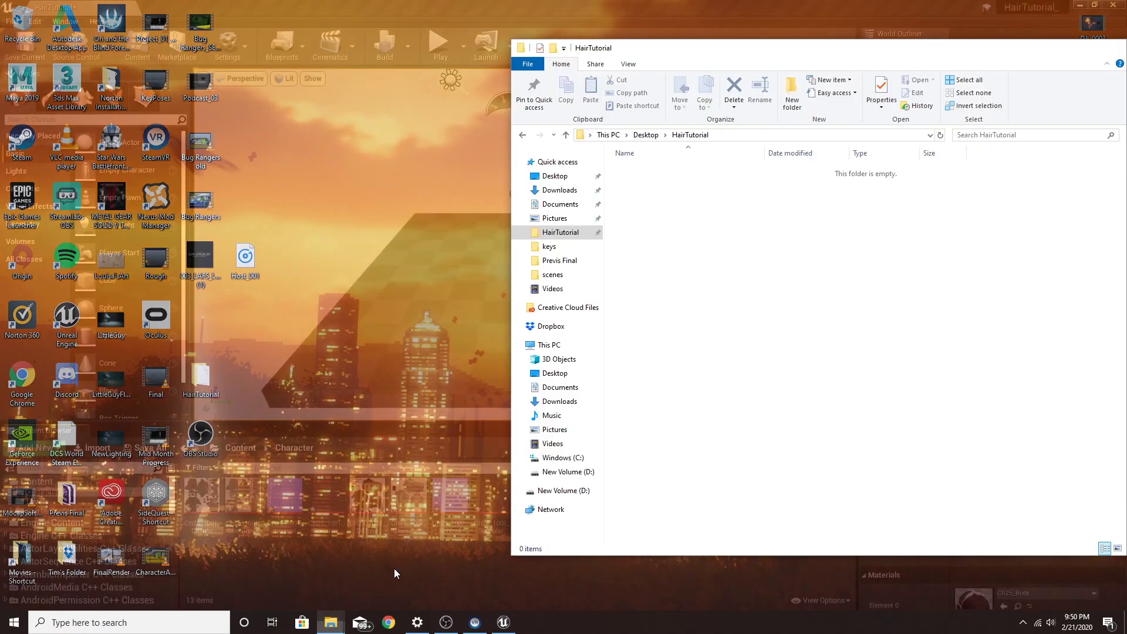
{"action": "left_click", "coordinate": [394, 568]}
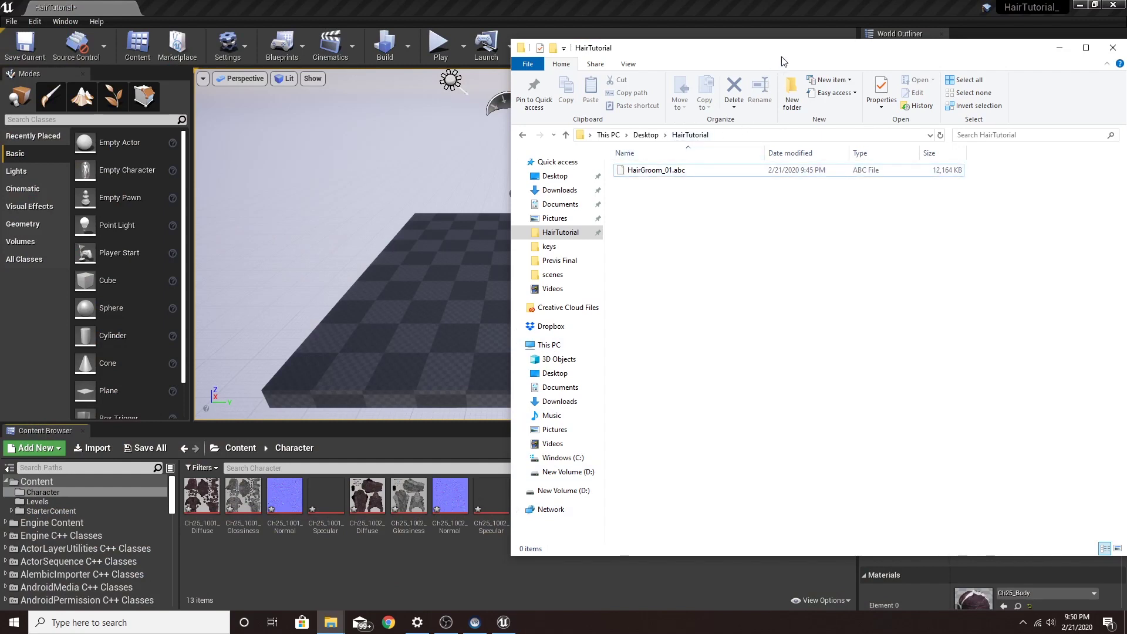
{"action": "left_click_drag", "start_coordinate": [848, 49], "coordinate": [843, 25]}
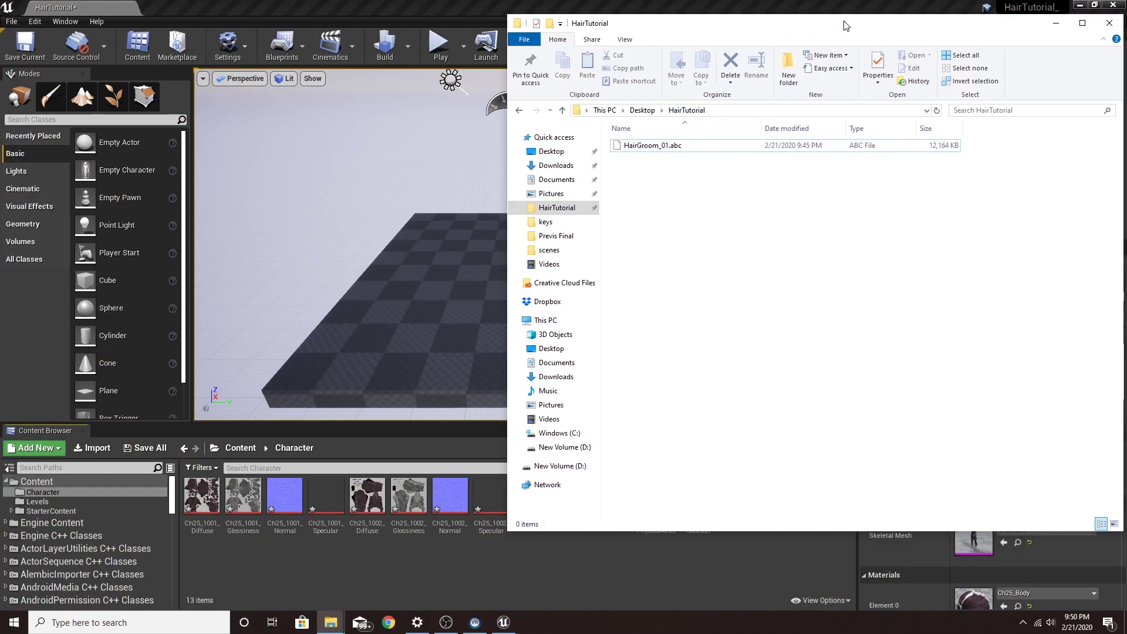
{"action": "left_click", "coordinate": [686, 151]}
{"action": "left_click_drag", "start_coordinate": [667, 151], "coordinate": [446, 583]}
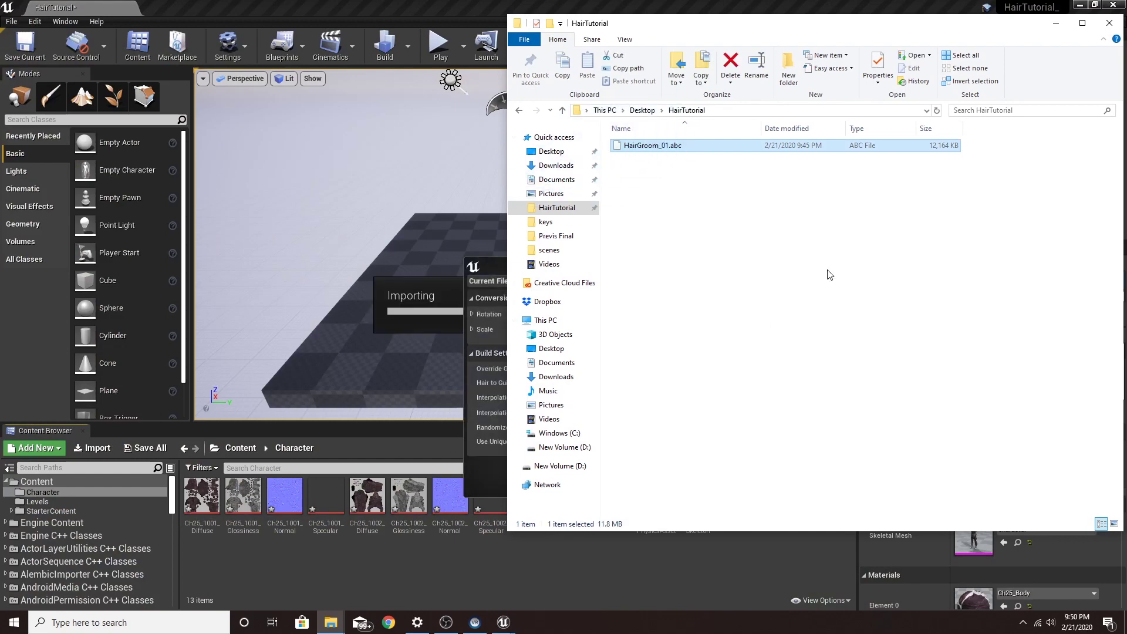
{"action": "left_click", "coordinate": [1106, 24]}
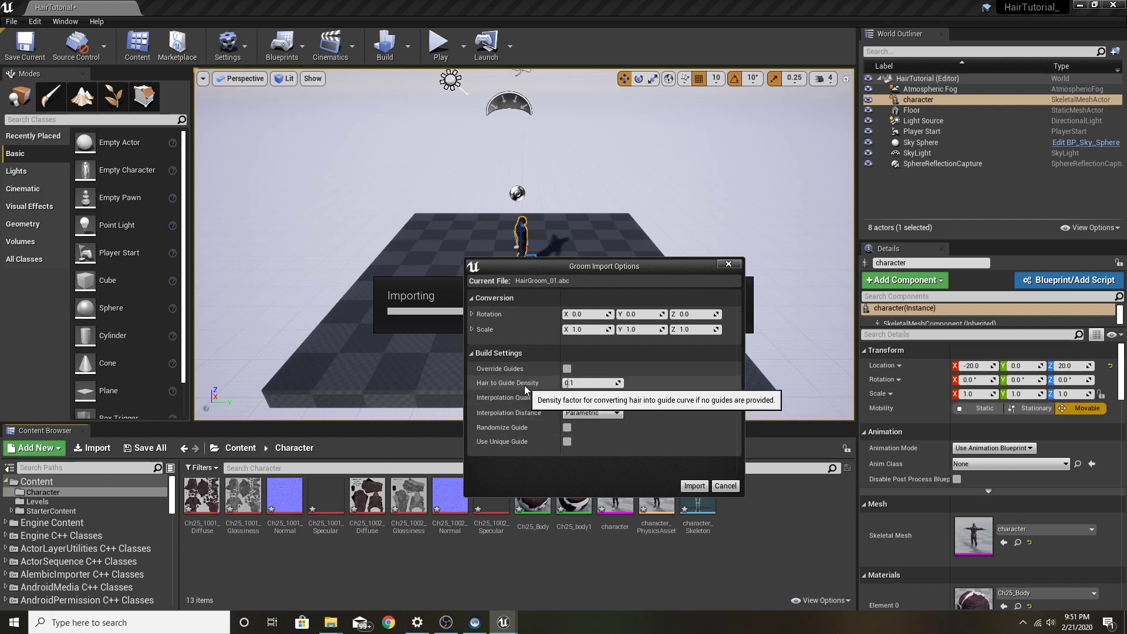
{"action": "left_click", "coordinate": [694, 487]}
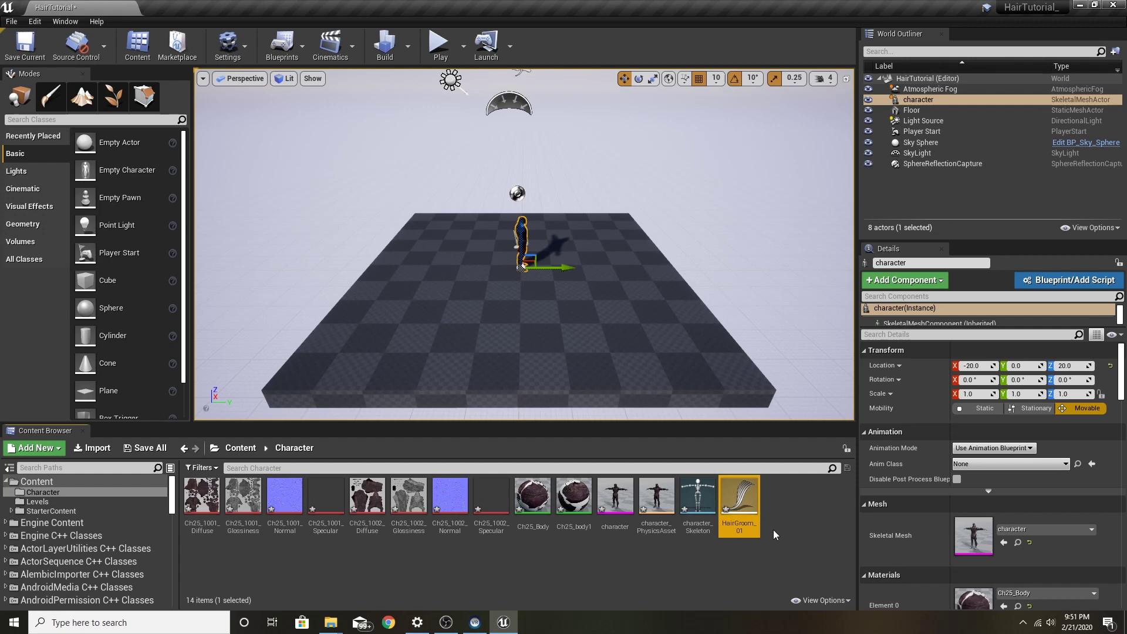
- Add a Groom component under the character's SkeletalMeshComponent
{"action": "scroll", "coordinate": [556, 298], "scroll_direction": "up", "scroll_amount": 2}
{"action": "scroll", "coordinate": [556, 298], "scroll_direction": "up", "scroll_amount": 5}
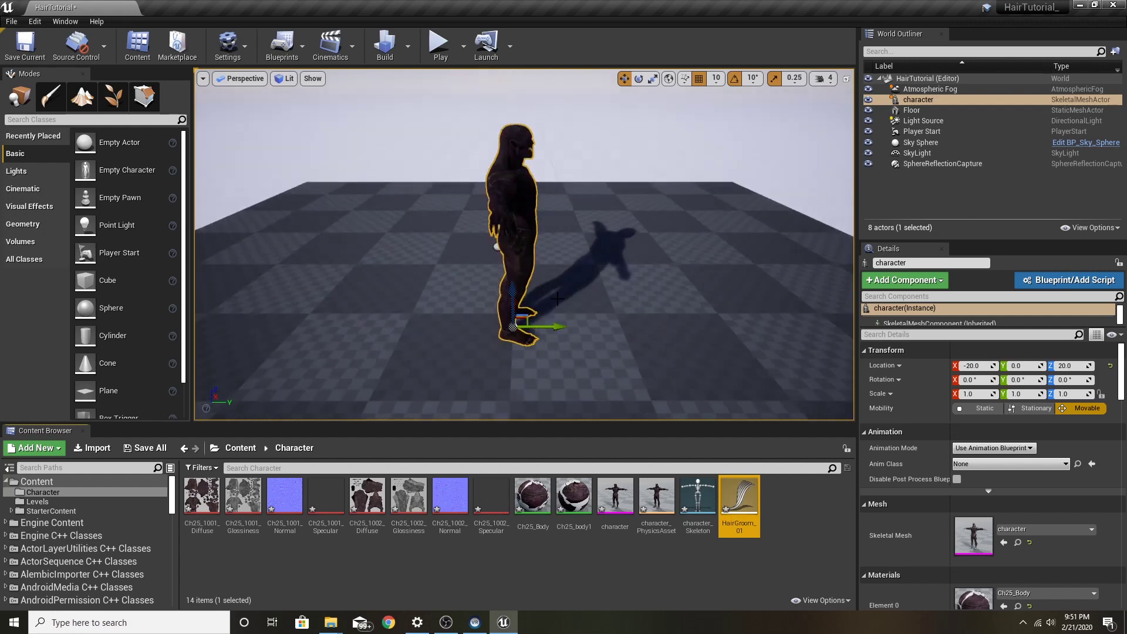
{"action": "left_click_drag", "start_coordinate": [926, 327], "coordinate": [927, 373]}
{"action": "left_click", "coordinate": [914, 324]}
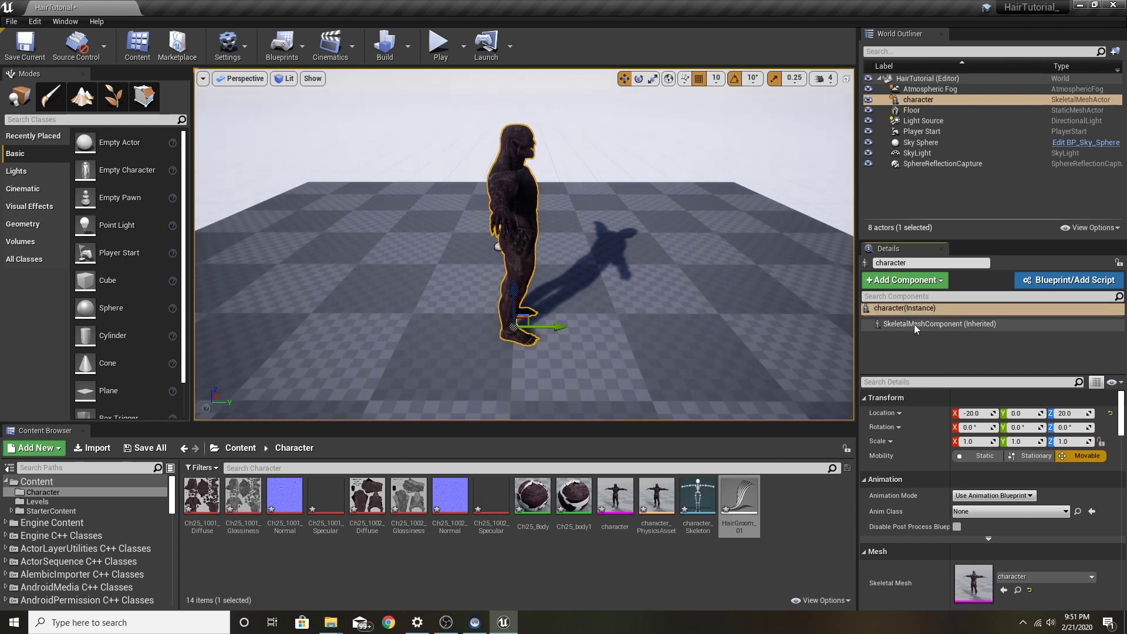
{"action": "left_click", "coordinate": [908, 281]}
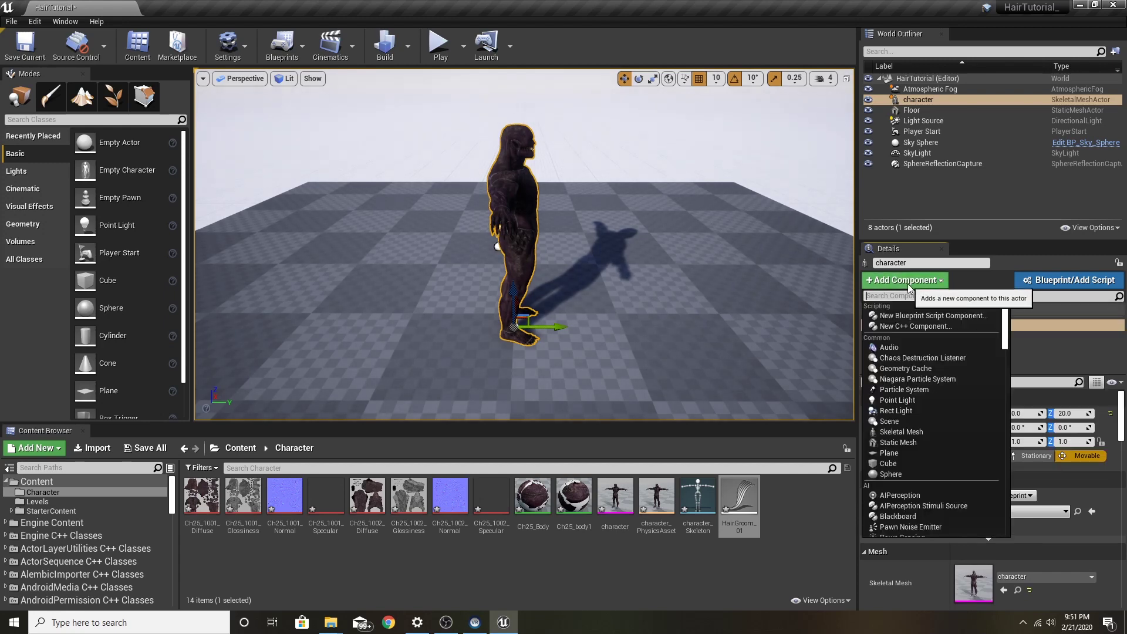
{"action": "type", "text": "gr"}
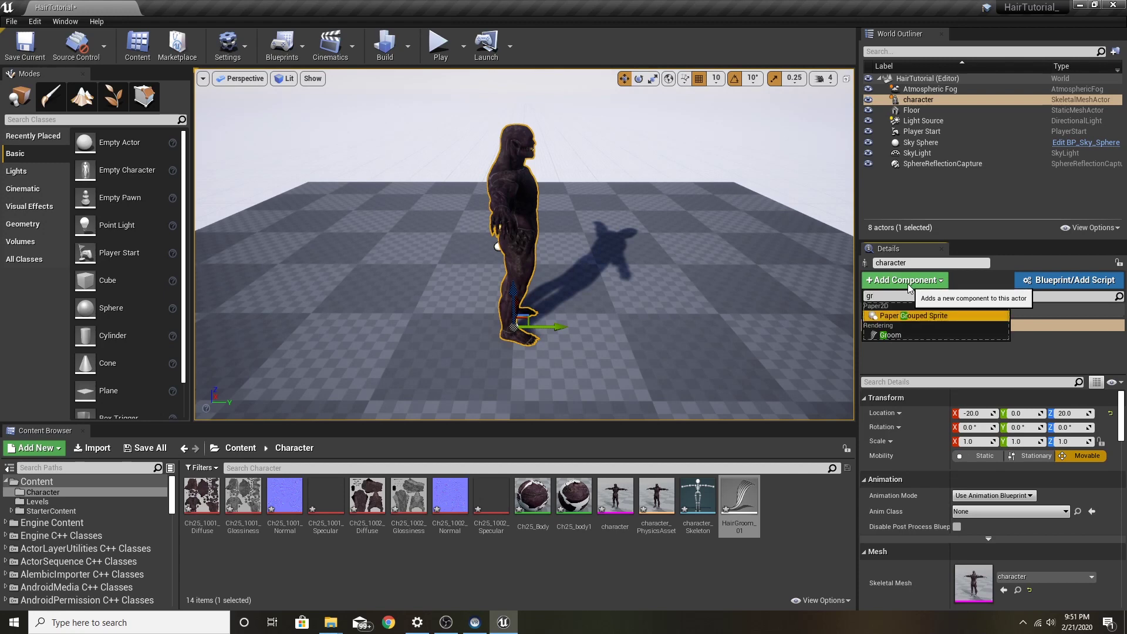
{"action": "key", "text": "Down"}
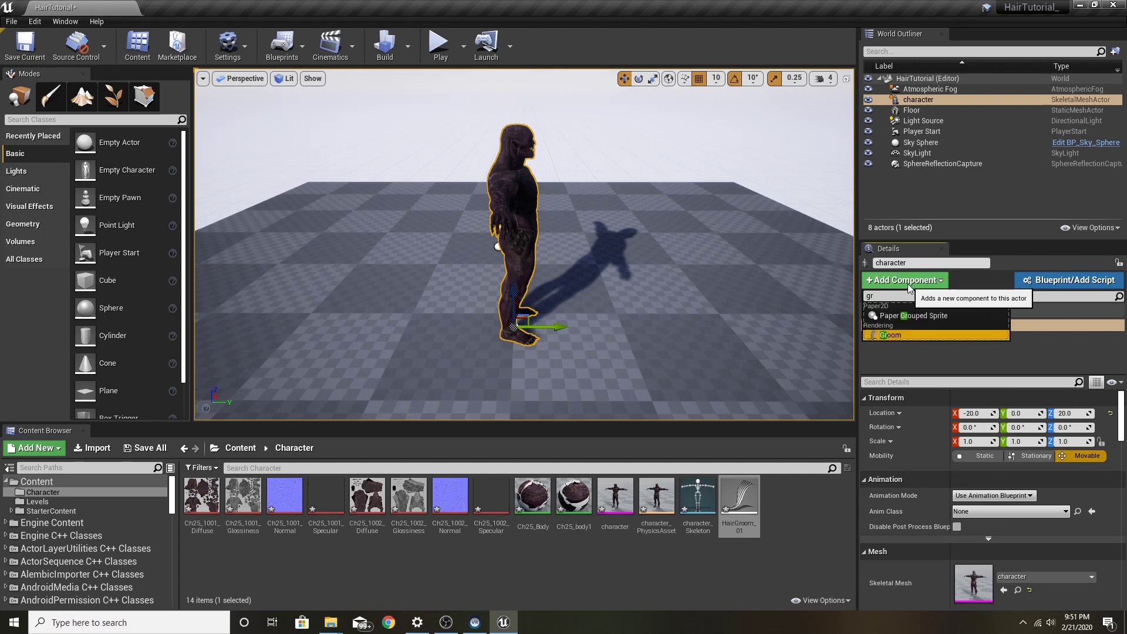
{"action": "key", "text": "Return"}
{"action": "key", "text": "Return"}
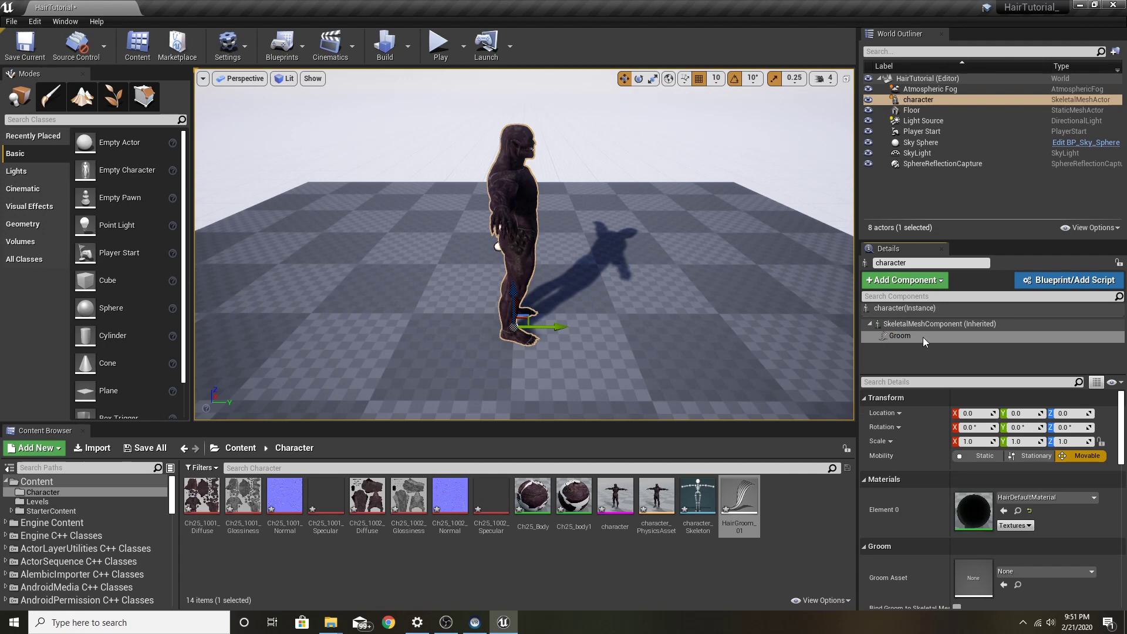
- Assign HairGroom_01 to the Groom component and rotate it -90 on X and 180 on Z
{"action": "left_click", "coordinate": [1027, 574]}
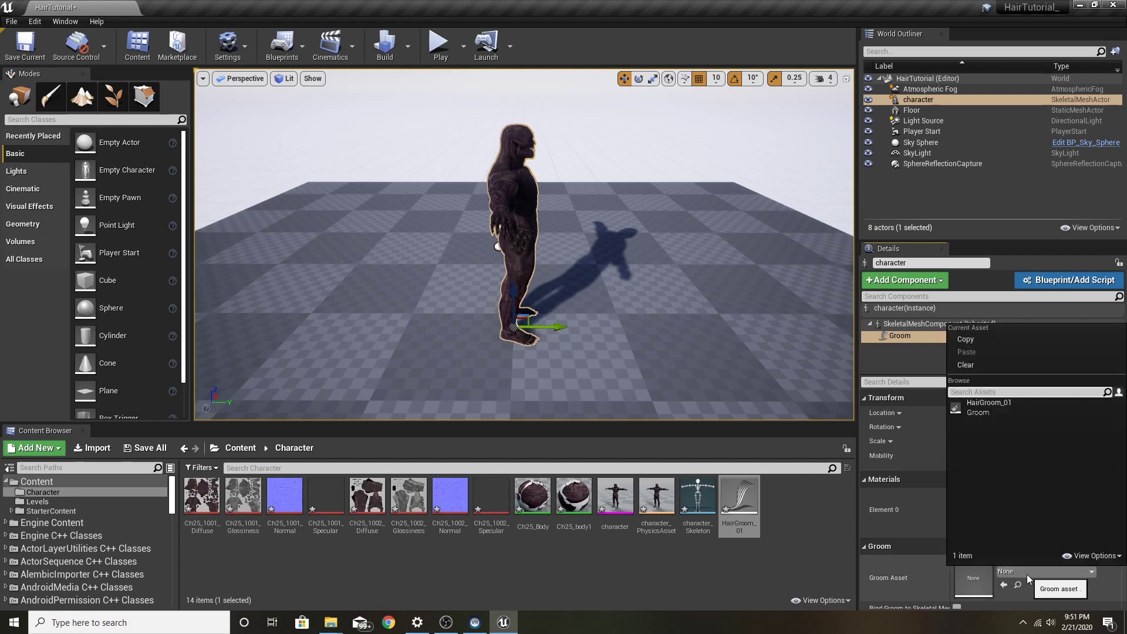
{"action": "left_click", "coordinate": [1005, 406]}
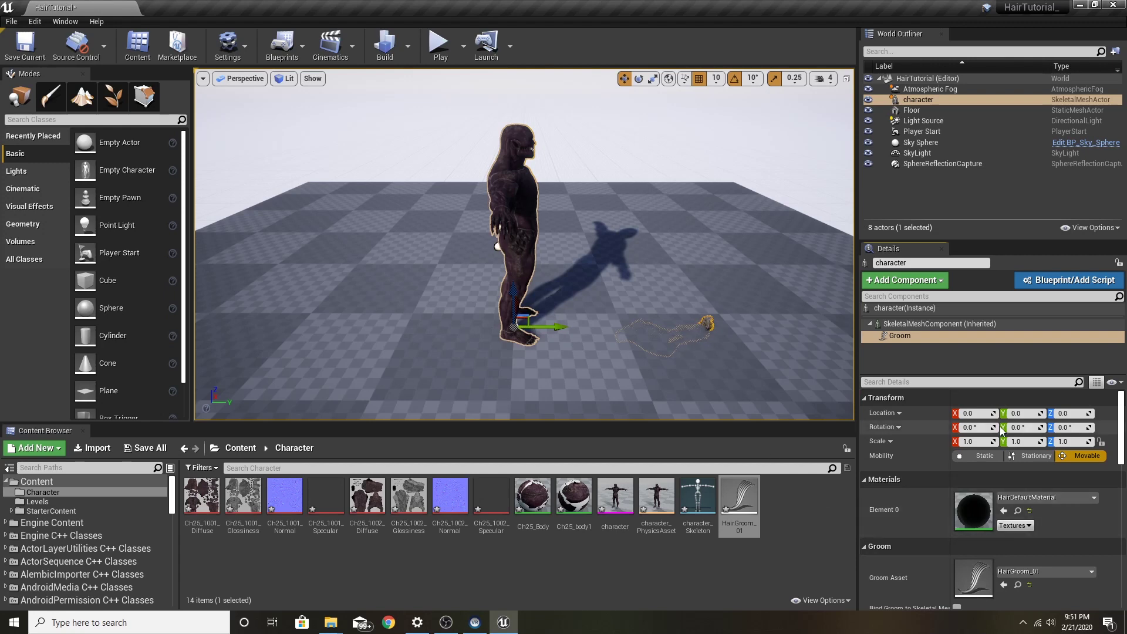
{"action": "left_click", "coordinate": [967, 428]}
{"action": "key", "text": "Return"}
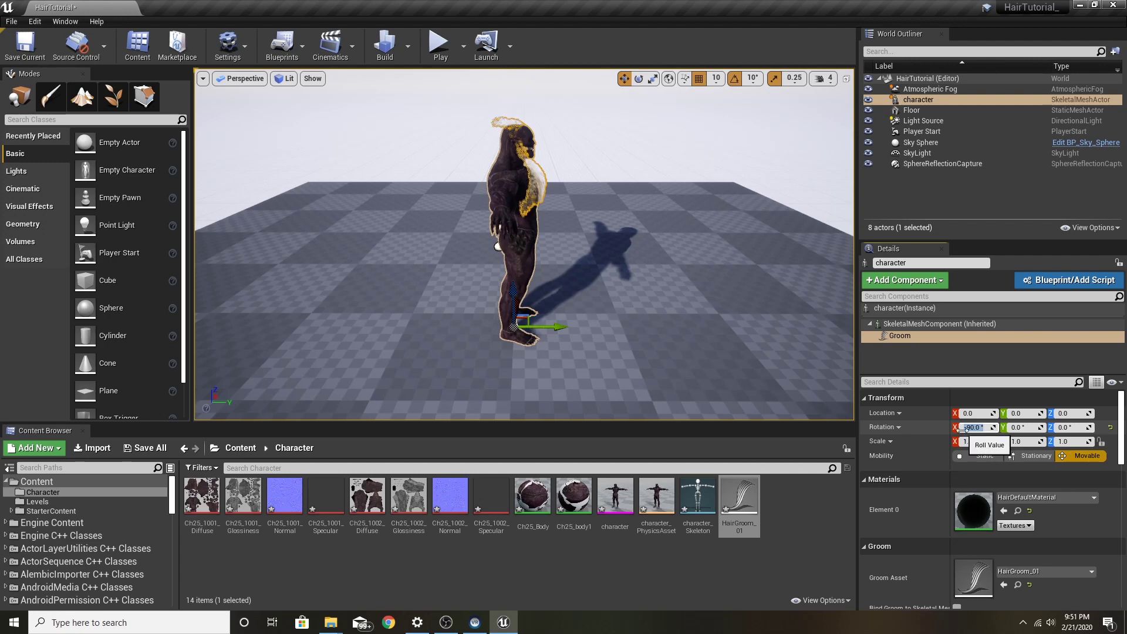
{"action": "left_click", "coordinate": [1064, 428]}
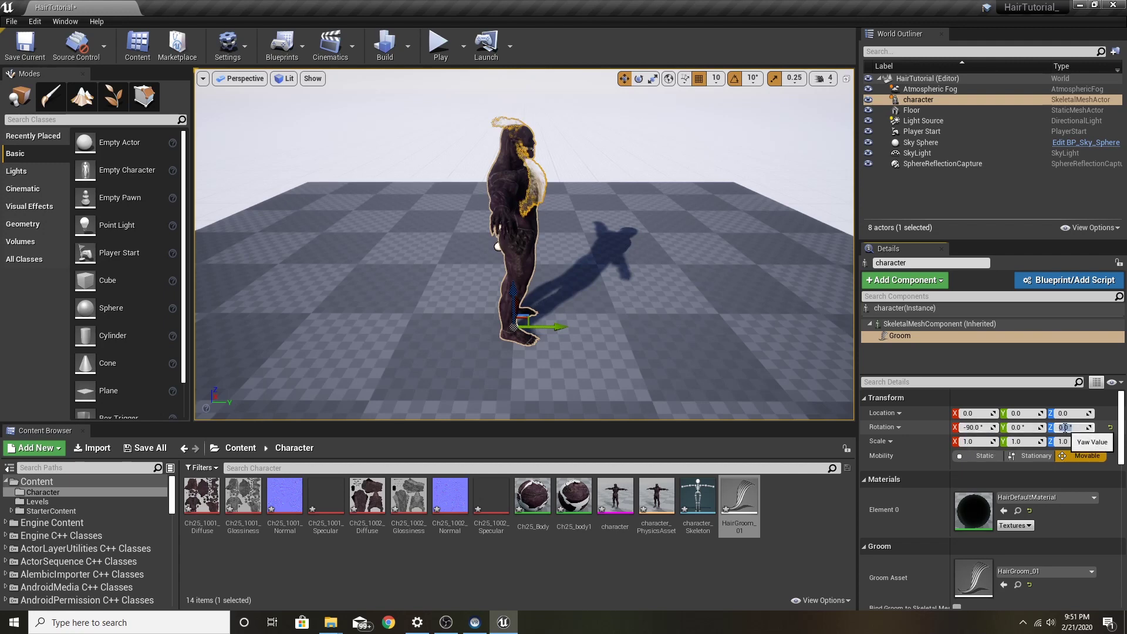
{"action": "type", "text": "180"}
{"action": "key", "text": "Return"}
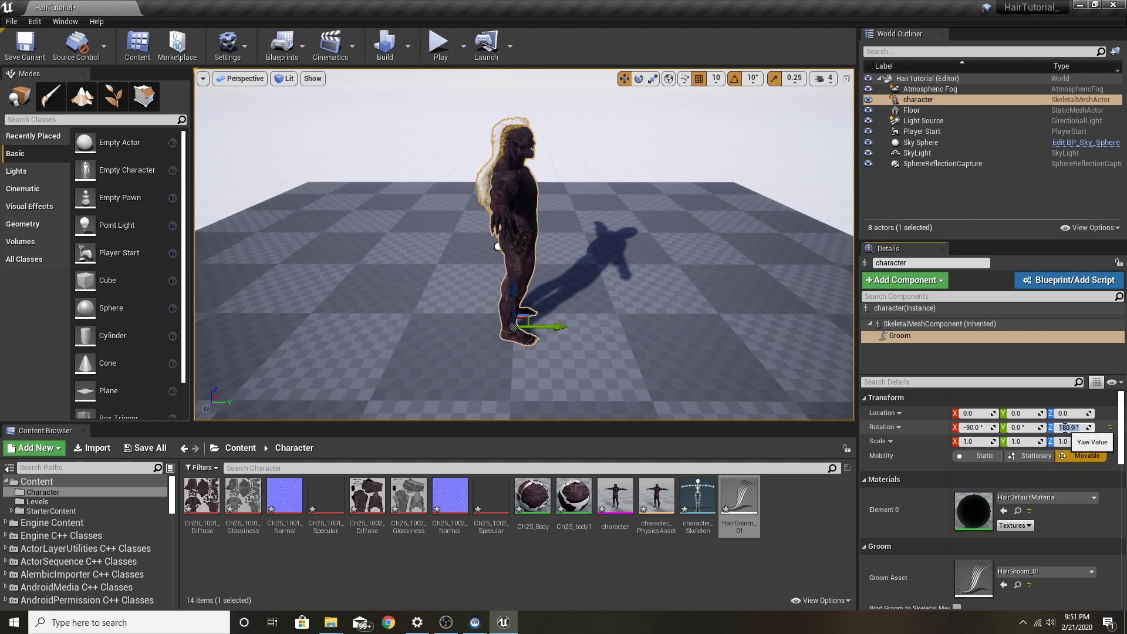
{"action": "left_click_drag", "start_coordinate": [520, 259], "coordinate": [557, 222], "text": "alt"}
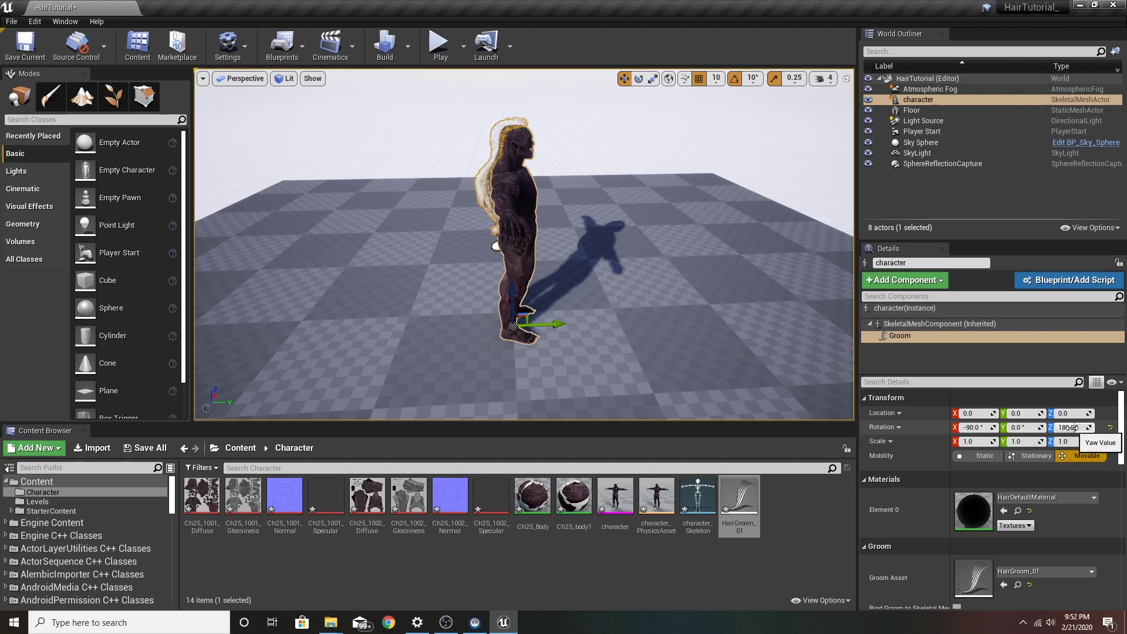
- Delete the Groom component from the character
{"action": "left_click", "coordinate": [900, 335]}
{"action": "key", "text": "Delete"}
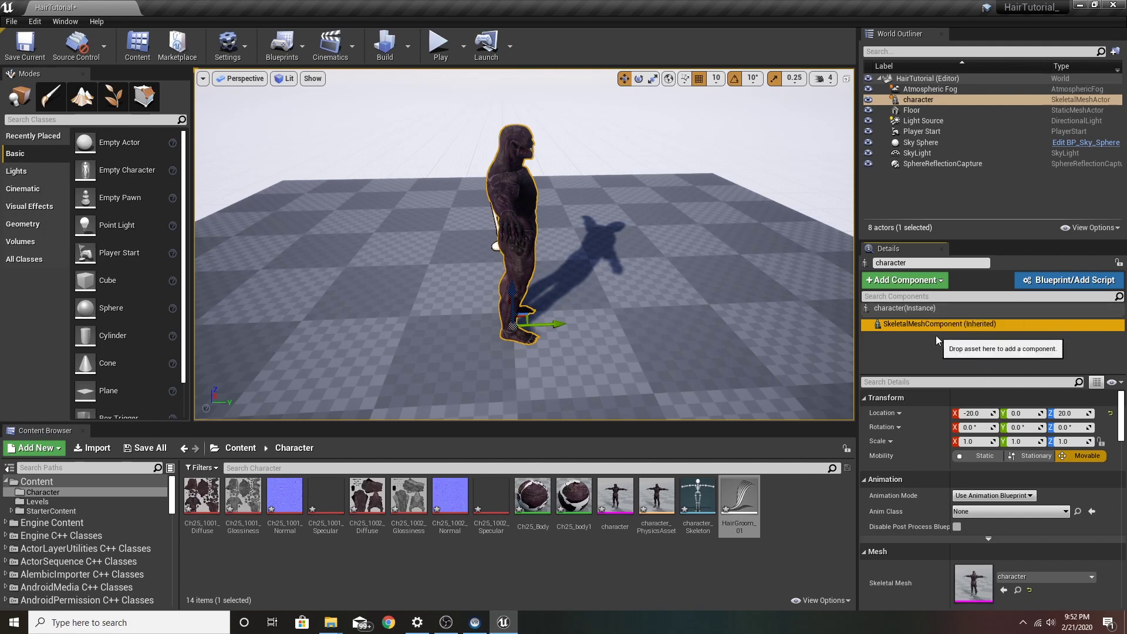
{"action": "left_click", "coordinate": [741, 572]}
- Reimport HairGroom_01 with import rotation X -90 and Z 180
{"action": "left_click", "coordinate": [741, 504]}
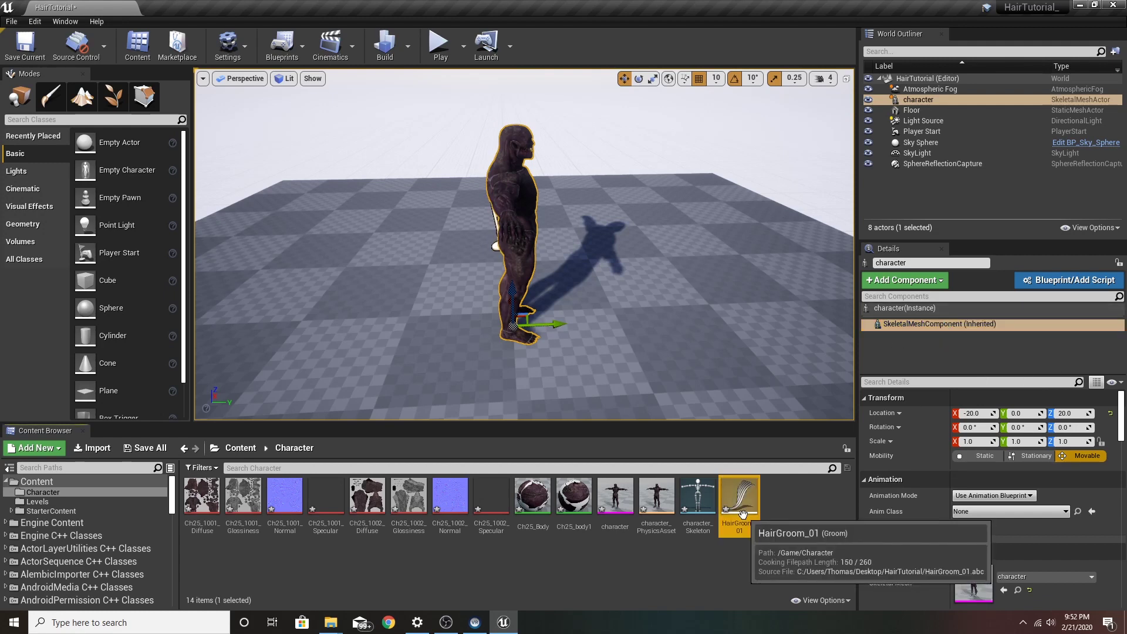
{"action": "right_click", "coordinate": [738, 506]}
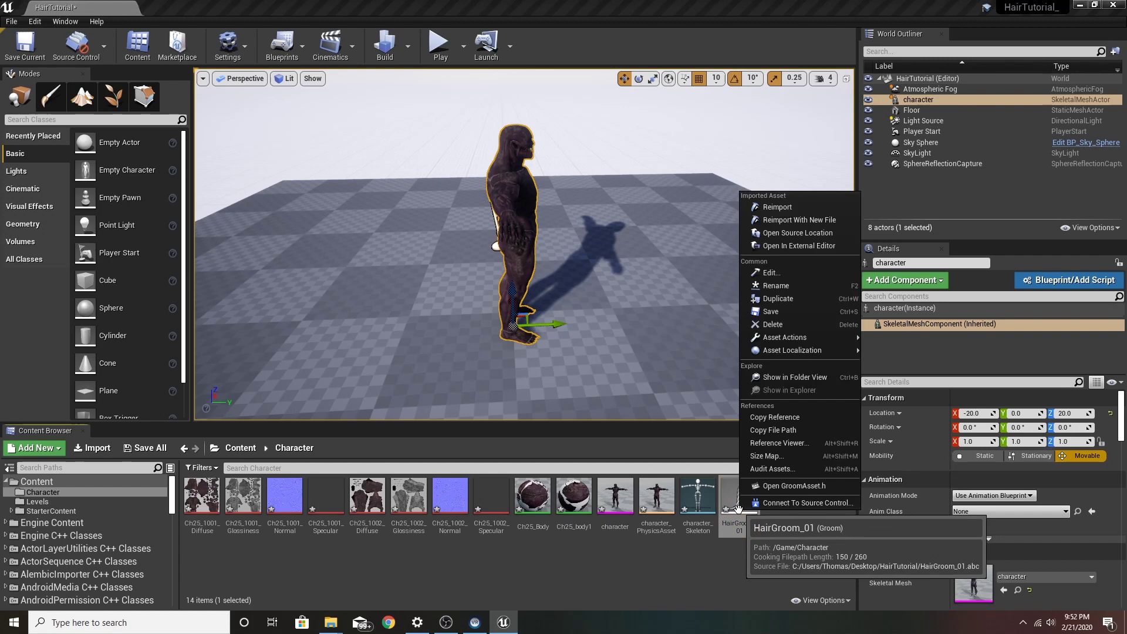
{"action": "left_click", "coordinate": [801, 209]}
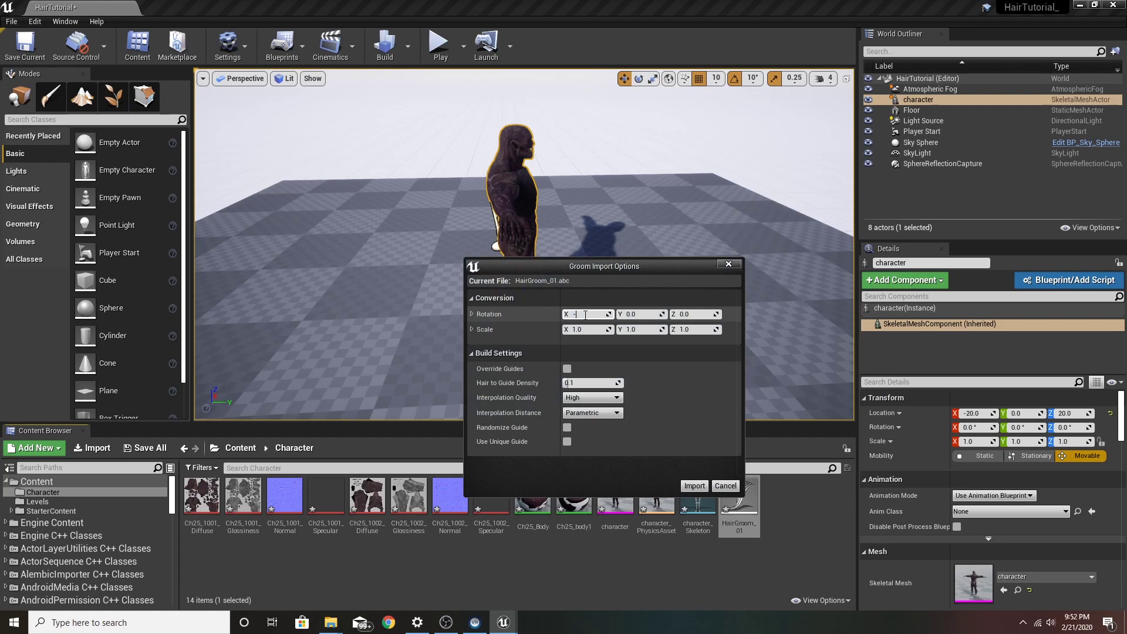
{"action": "key", "text": "Return"}
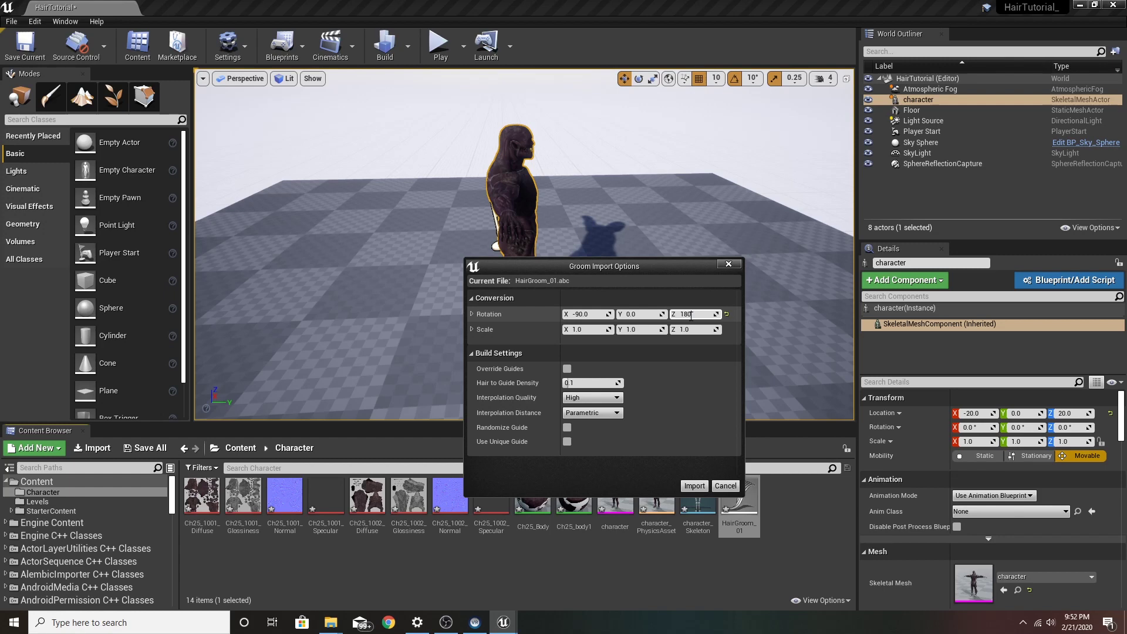
{"action": "left_click", "coordinate": [691, 316]}
{"action": "type", "text": "180"}
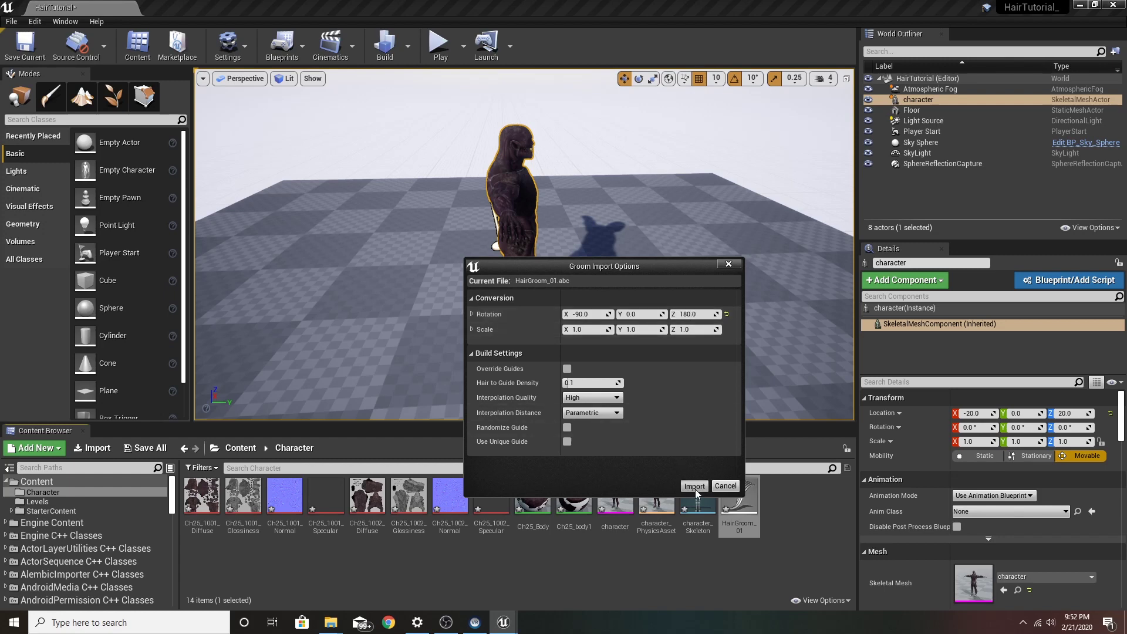
{"action": "left_click", "coordinate": [694, 486]}
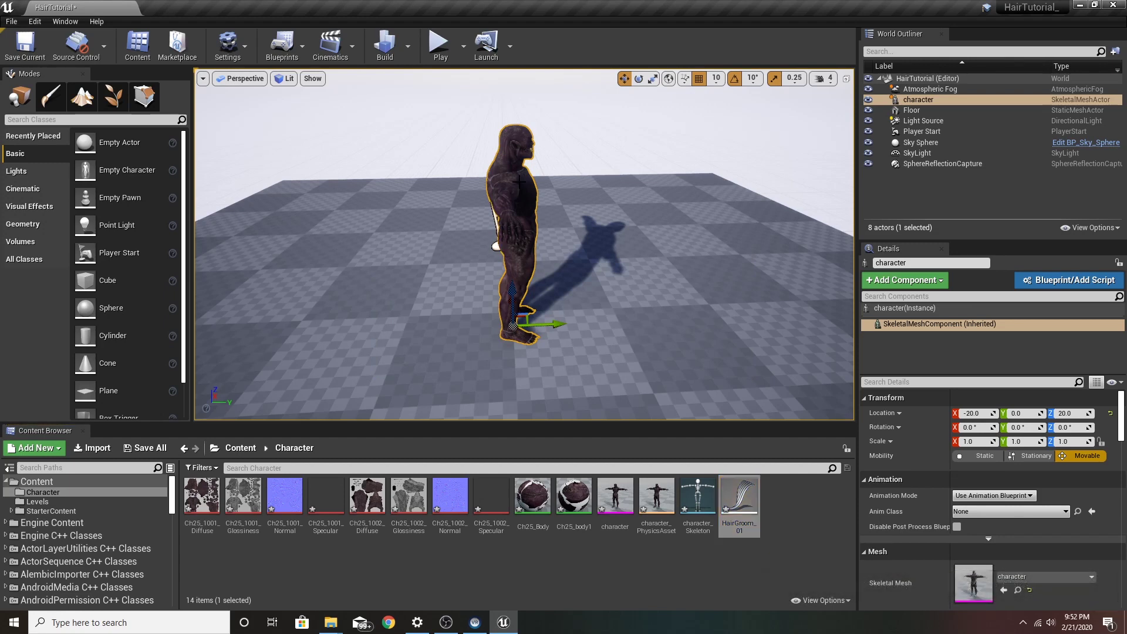
- Add a Groom1 component under SkeletalMeshComponent and assign it the reimported HairGroom_01
{"action": "left_click", "coordinate": [914, 325]}
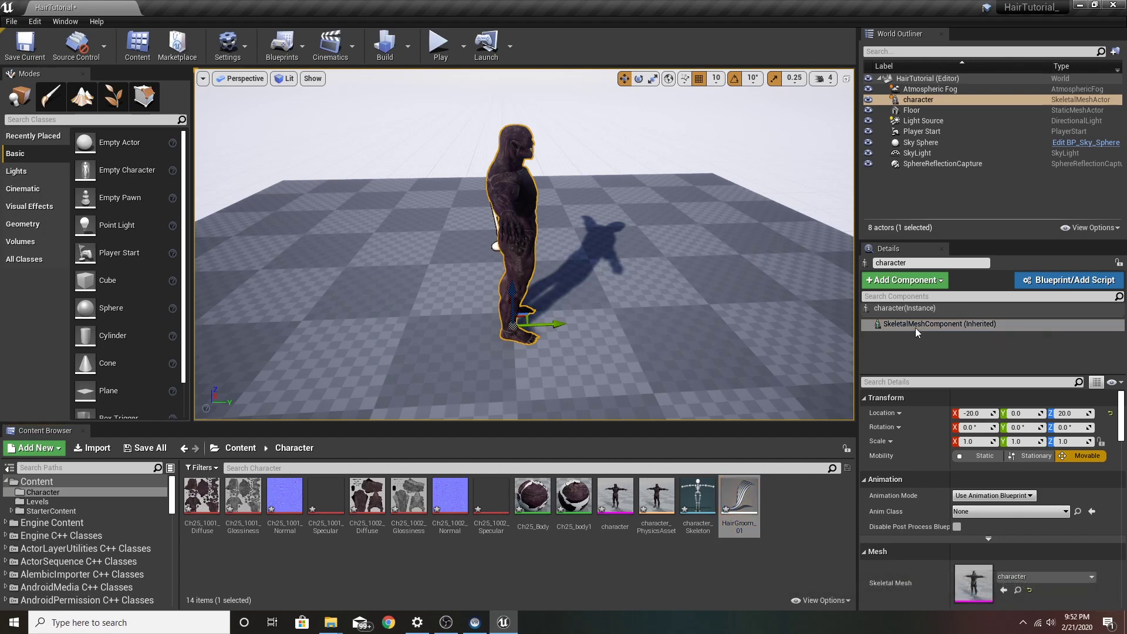
{"action": "left_click", "coordinate": [913, 285]}
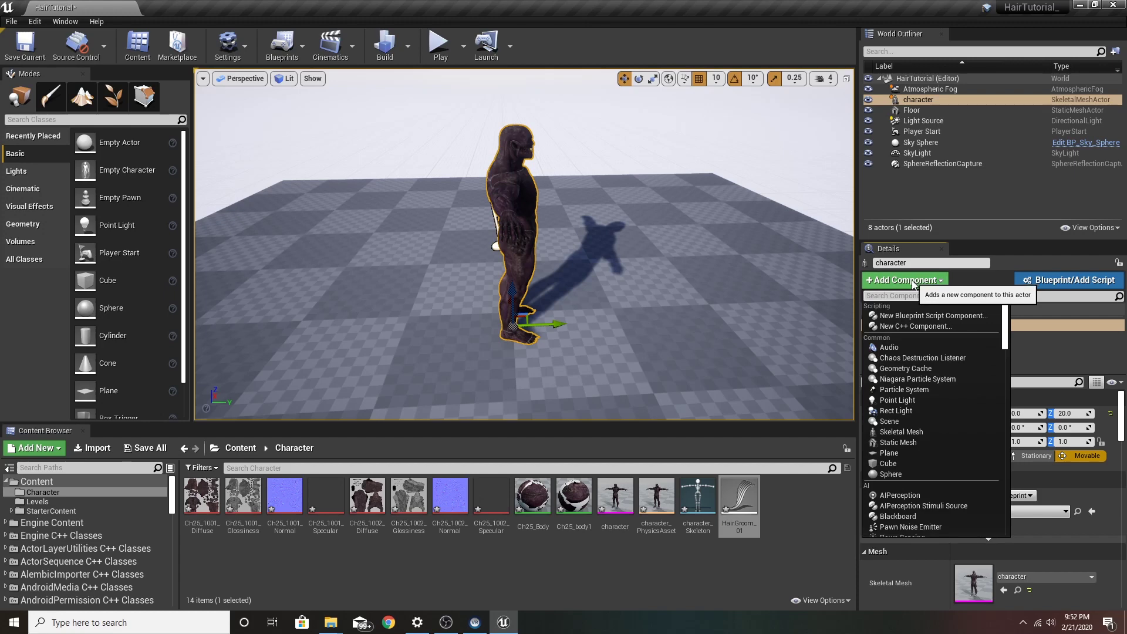
{"action": "type", "text": "groom"}
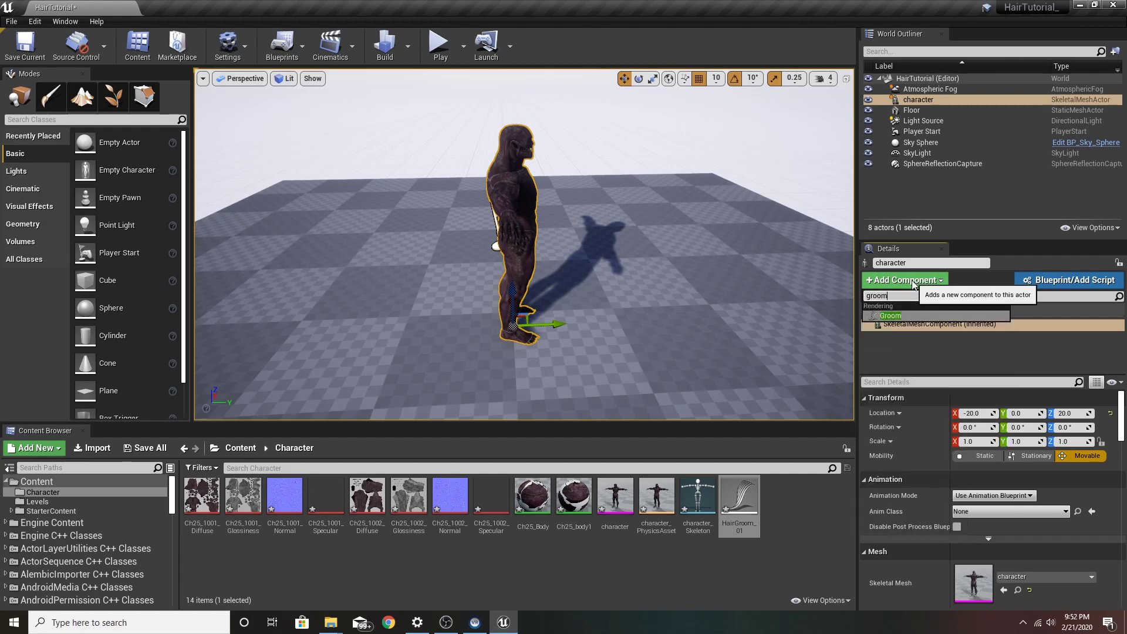
{"action": "key", "text": "Return"}
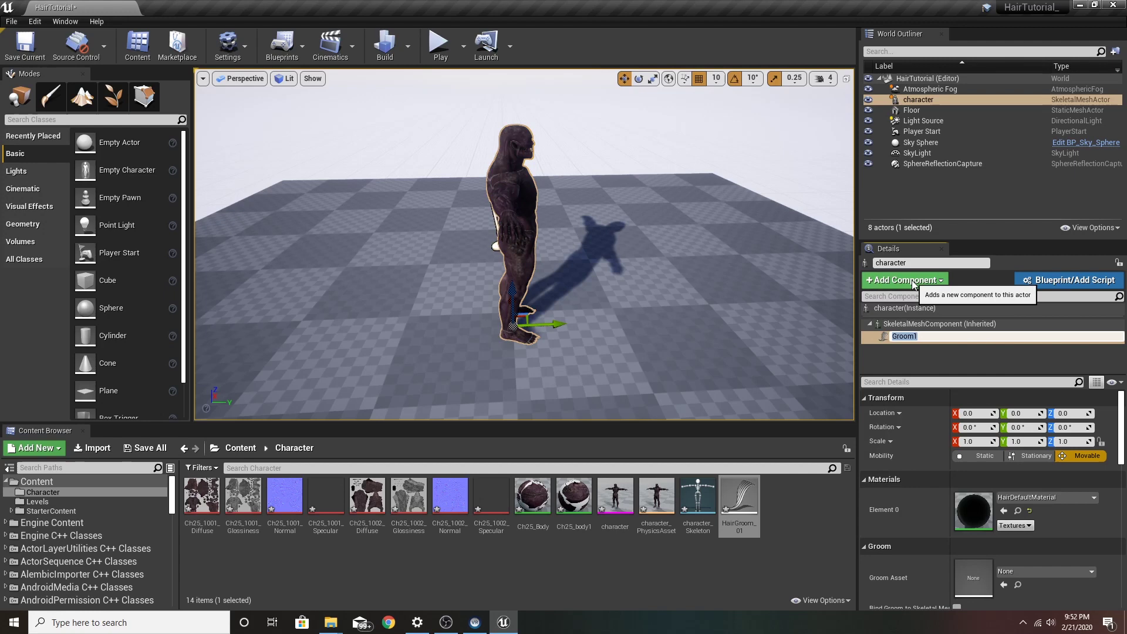
{"action": "key", "text": "Return"}
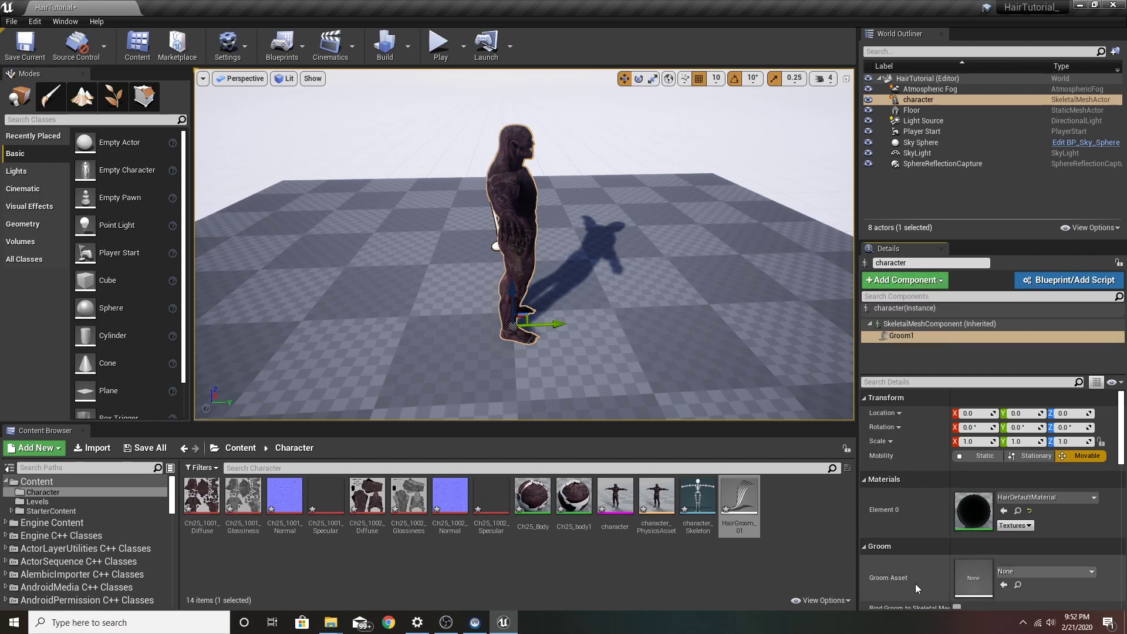
{"action": "scroll", "coordinate": [1027, 543], "scroll_direction": "down", "scroll_amount": 2}
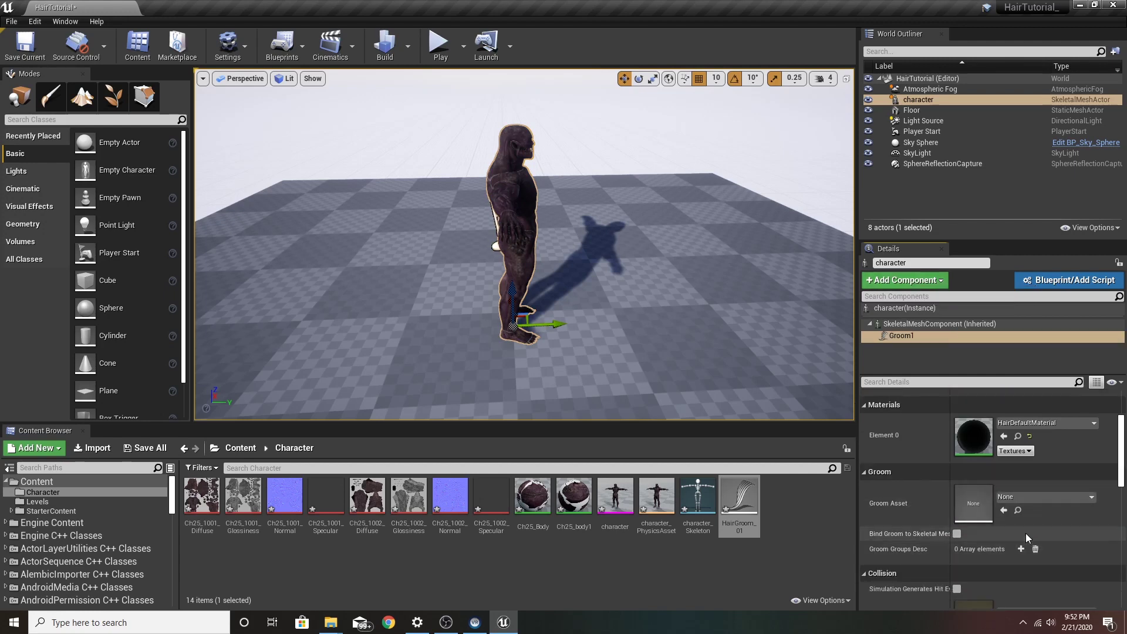
{"action": "left_click", "coordinate": [1026, 500]}
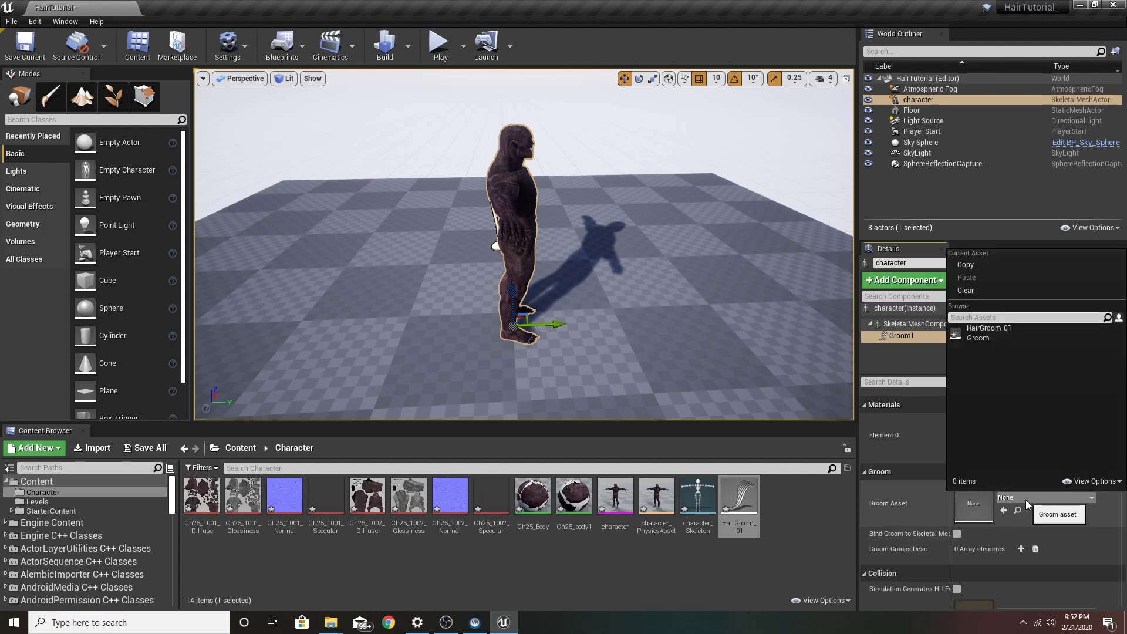
{"action": "left_click", "coordinate": [1007, 331]}
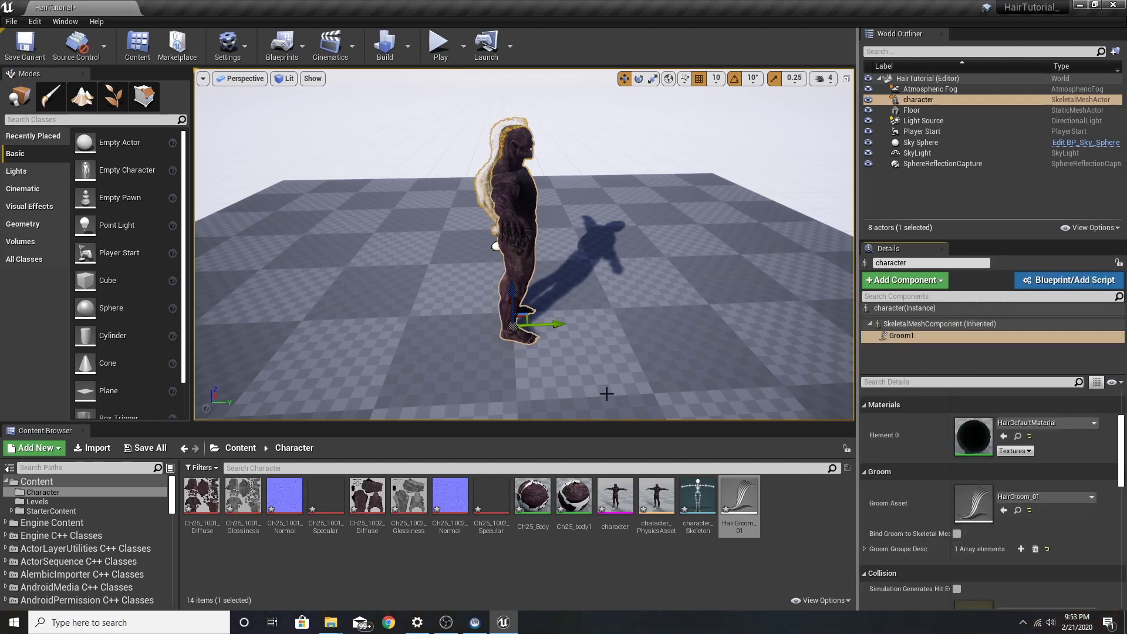
{"action": "mouse_move", "coordinate": [508, 202]}
{"action": "left_mouse_down", "text": "alt"}
{"action": "mouse_move", "coordinate": [513, 165]}
{"action": "mouse_move", "coordinate": [524, 207]}
{"action": "left_mouse_up", "text": "alt"}
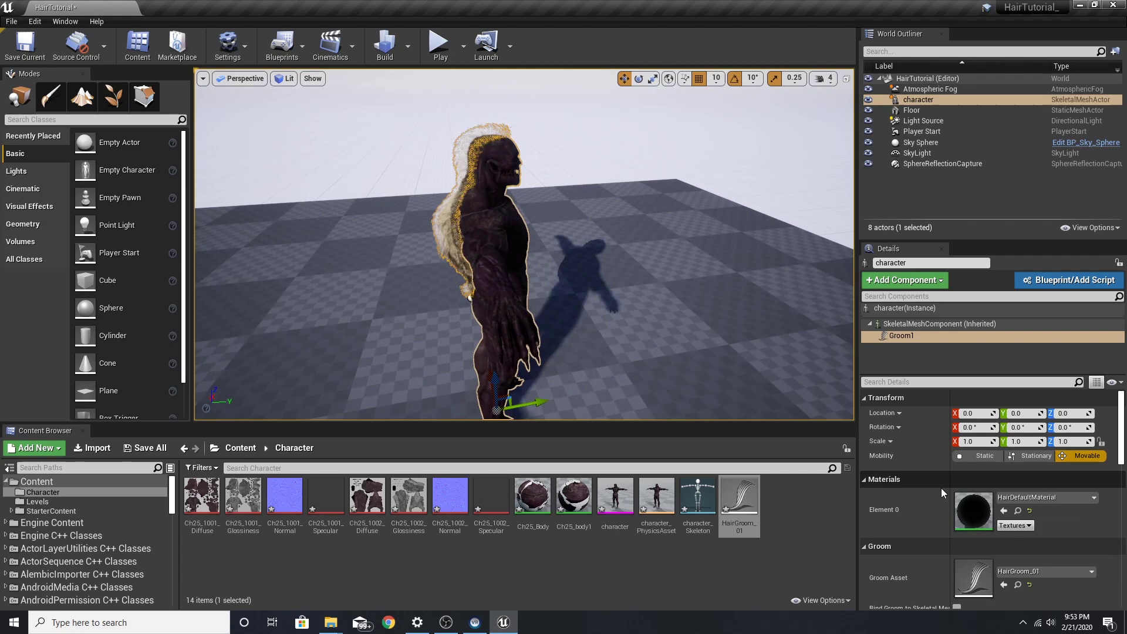
- Increase Groom1's hair width in Groom Groups Desc group 0 to 0.066846
{"action": "left_click", "coordinate": [920, 339]}
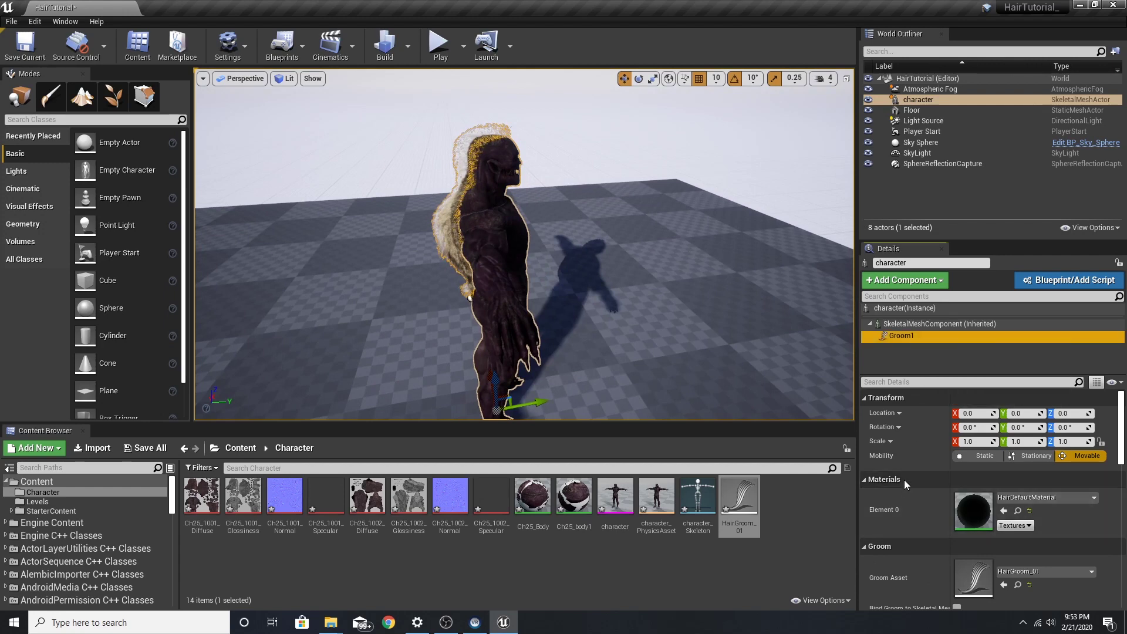
{"action": "scroll", "coordinate": [902, 488], "scroll_direction": "down", "scroll_amount": 3}
{"action": "scroll", "coordinate": [901, 487], "scroll_direction": "down", "scroll_amount": 3}
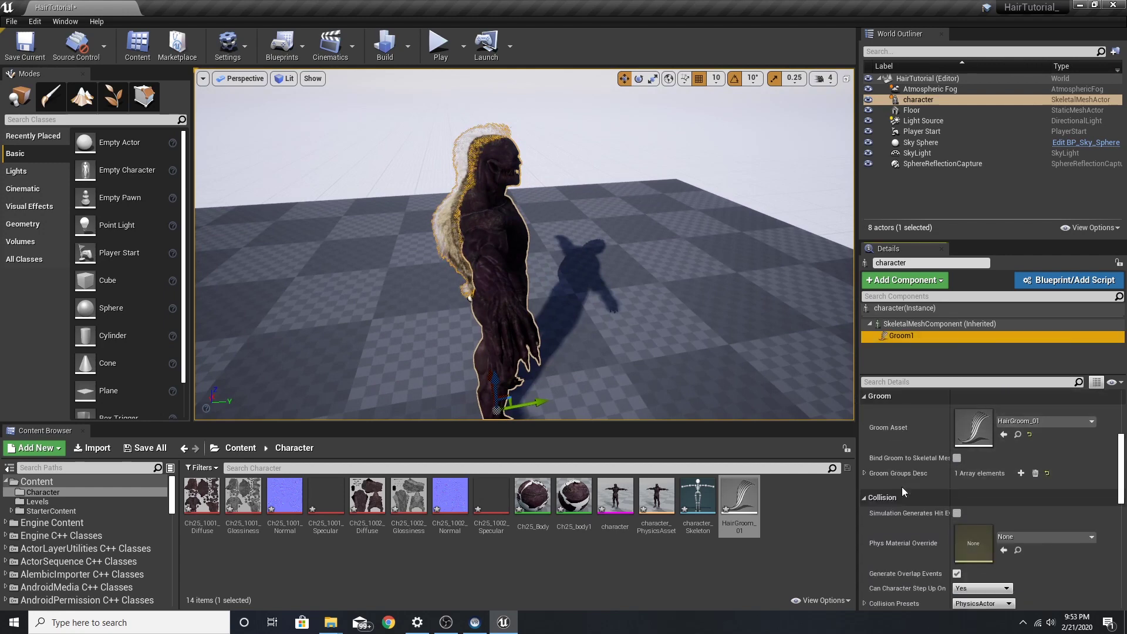
{"action": "left_click", "coordinate": [864, 474]}
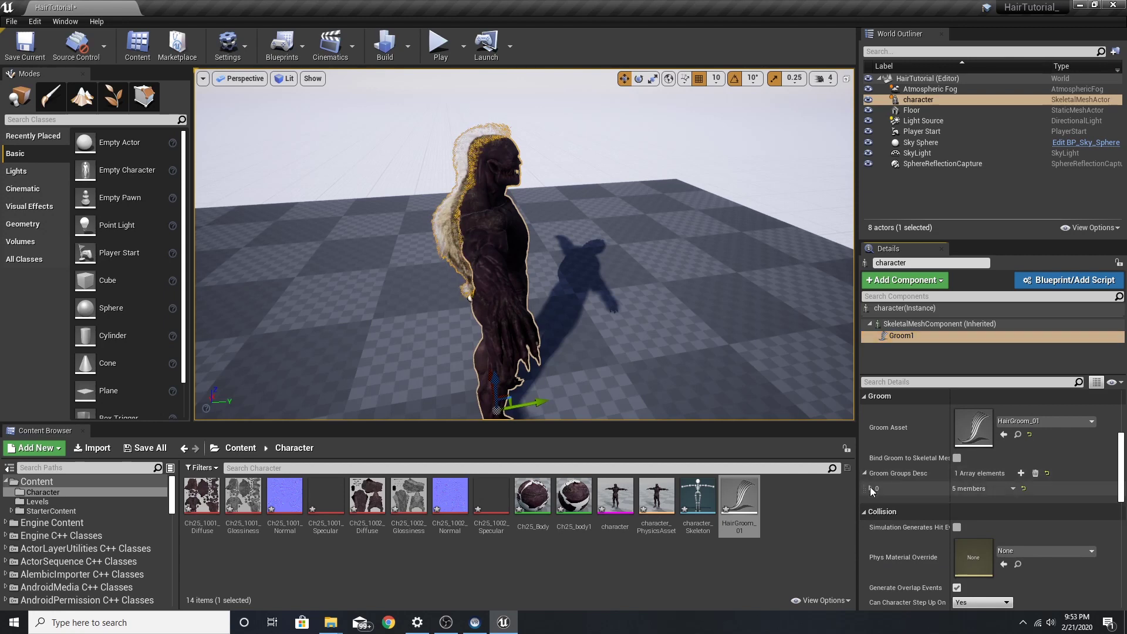
{"action": "left_click", "coordinate": [871, 487]}
{"action": "mouse_move", "coordinate": [966, 530]}
{"action": "left_mouse_down"}
{"action": "mouse_move", "coordinate": [998, 531]}
{"action": "mouse_move", "coordinate": [969, 531]}
{"action": "left_mouse_up"}
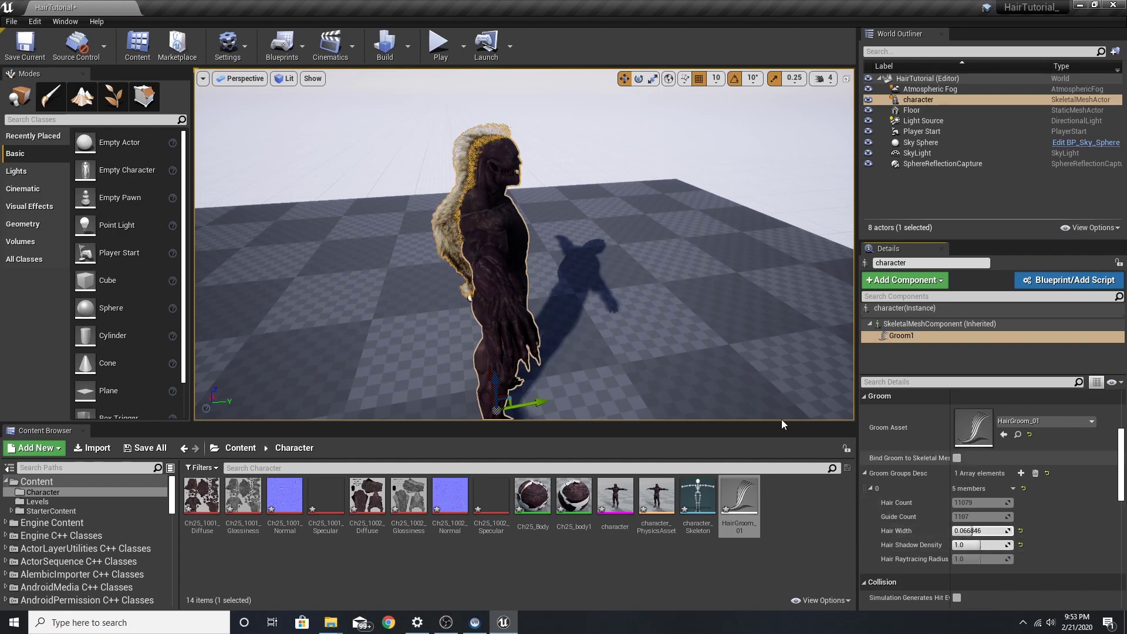
- Check the hair from the character's back, then enable Bind Groom to Skeletal Mesh on Groom1
{"action": "left_click_drag", "start_coordinate": [780, 419], "coordinate": [540, 411], "text": "alt"}
{"action": "left_click", "coordinate": [417, 223]}
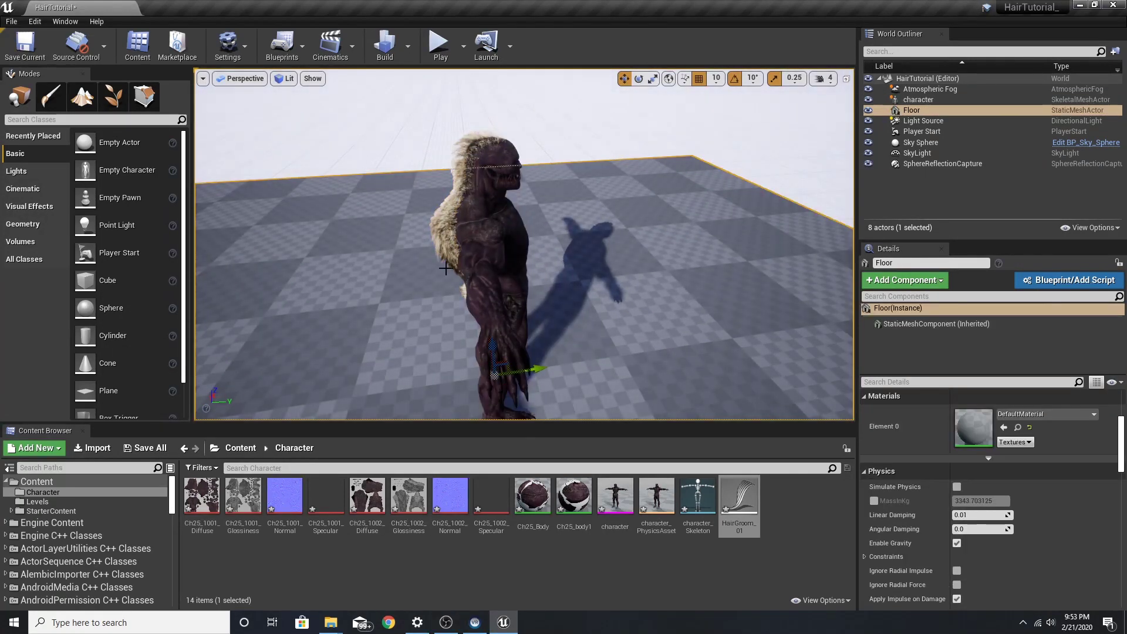
{"action": "left_click", "coordinate": [467, 247]}
{"action": "left_click", "coordinate": [904, 334]}
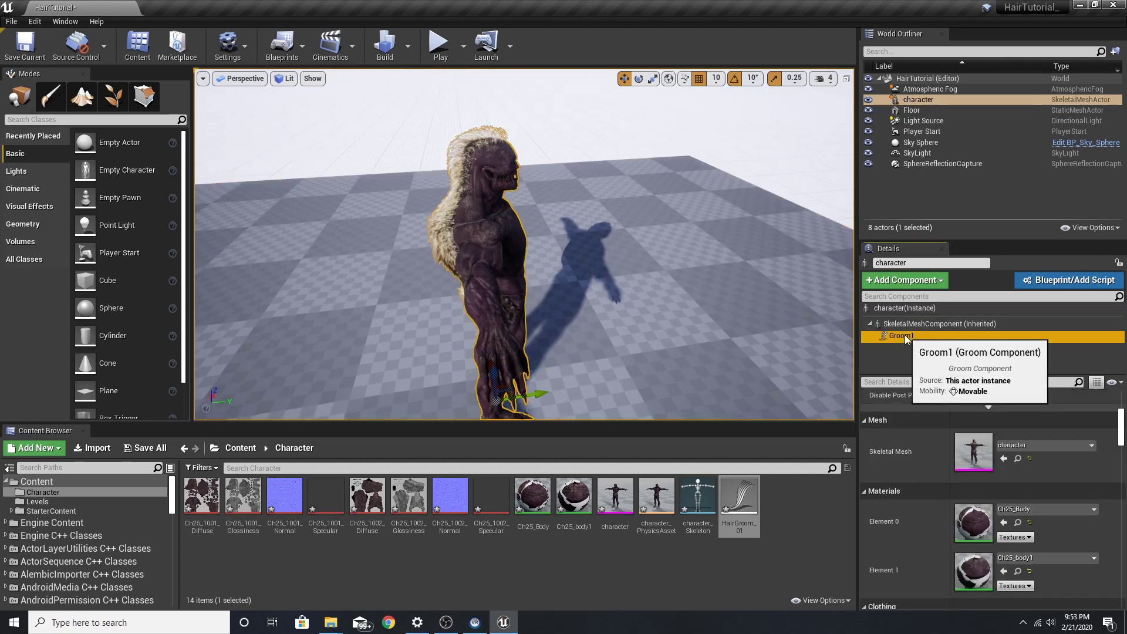
{"action": "mouse_move", "coordinate": [916, 464]}
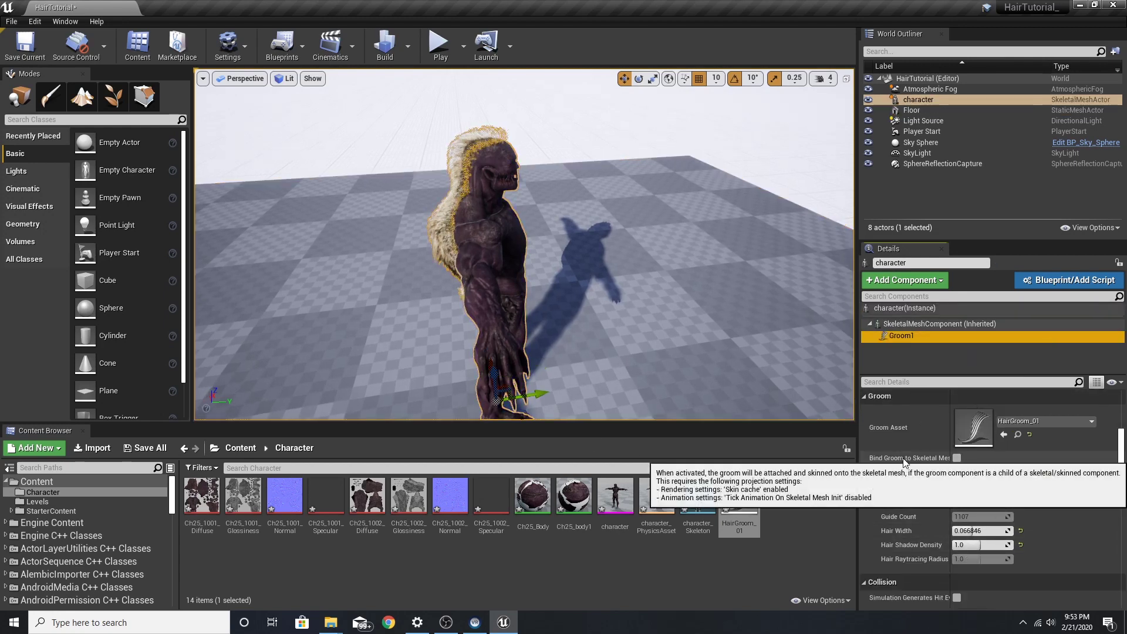
{"action": "left_click", "coordinate": [957, 458]}
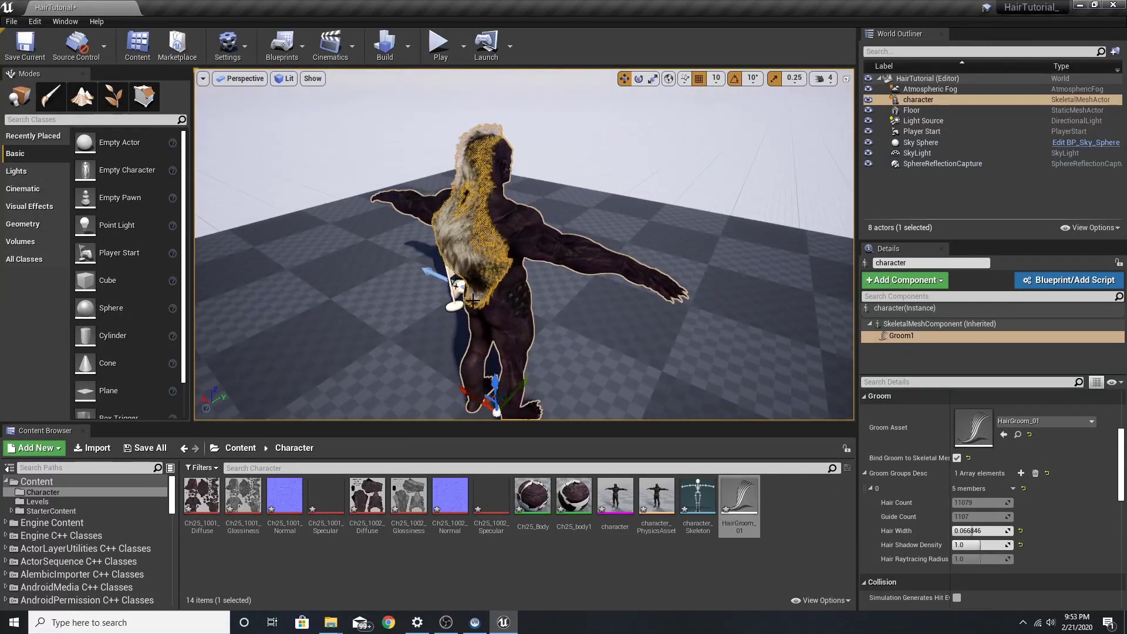
- Add a Niagara Particle System component under Groom1, keeping its default name
{"action": "left_click", "coordinate": [907, 338]}
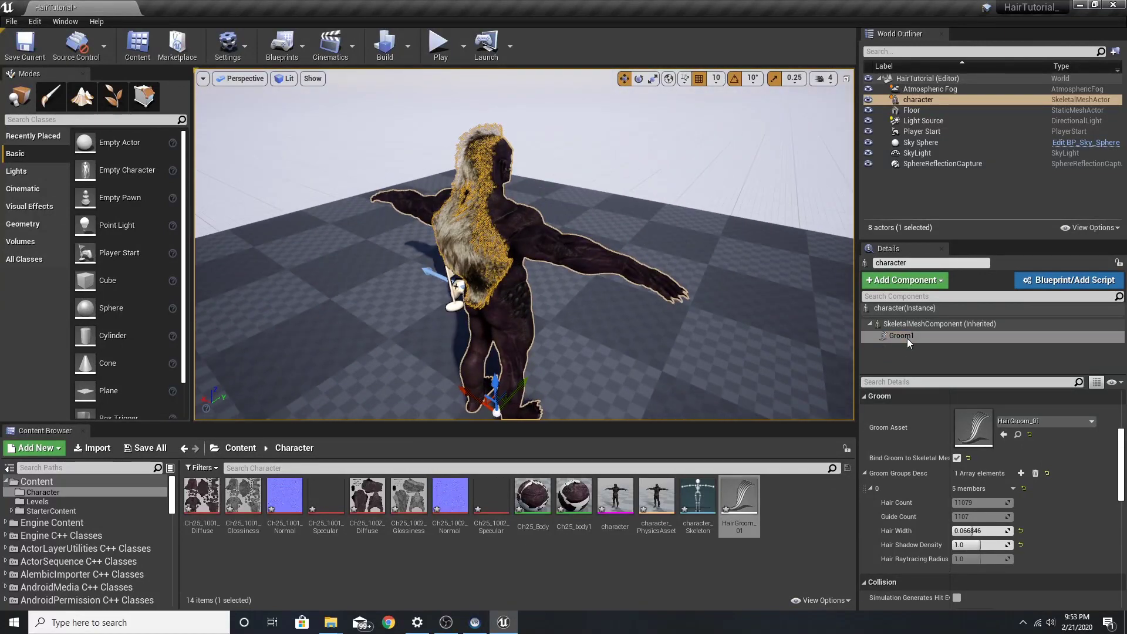
{"action": "left_click", "coordinate": [905, 280]}
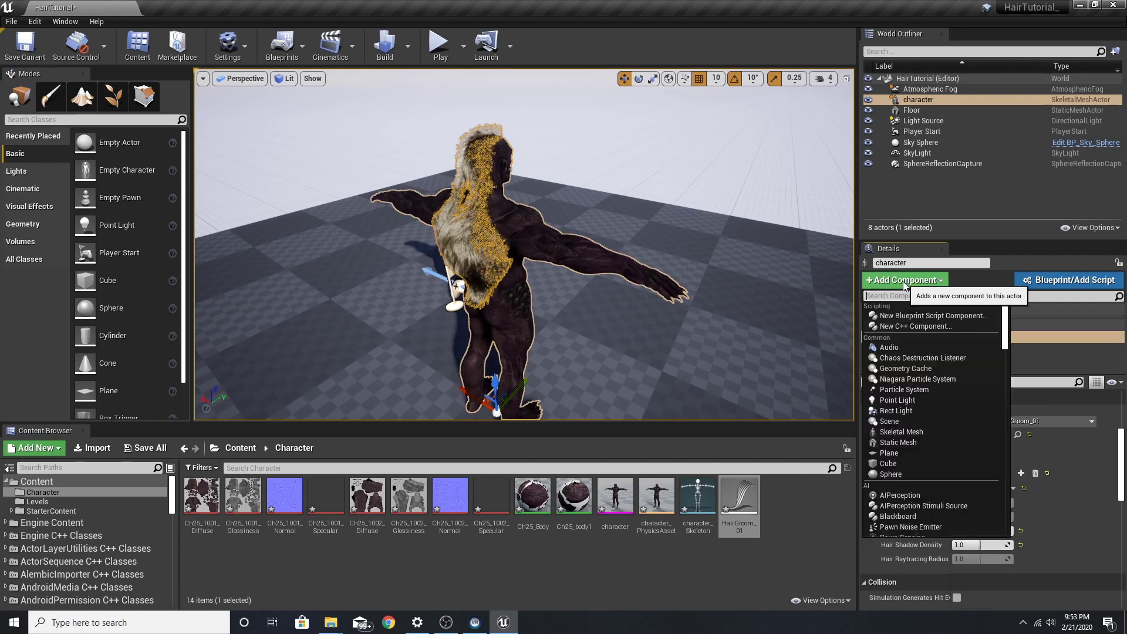
{"action": "type", "text": "nia"}
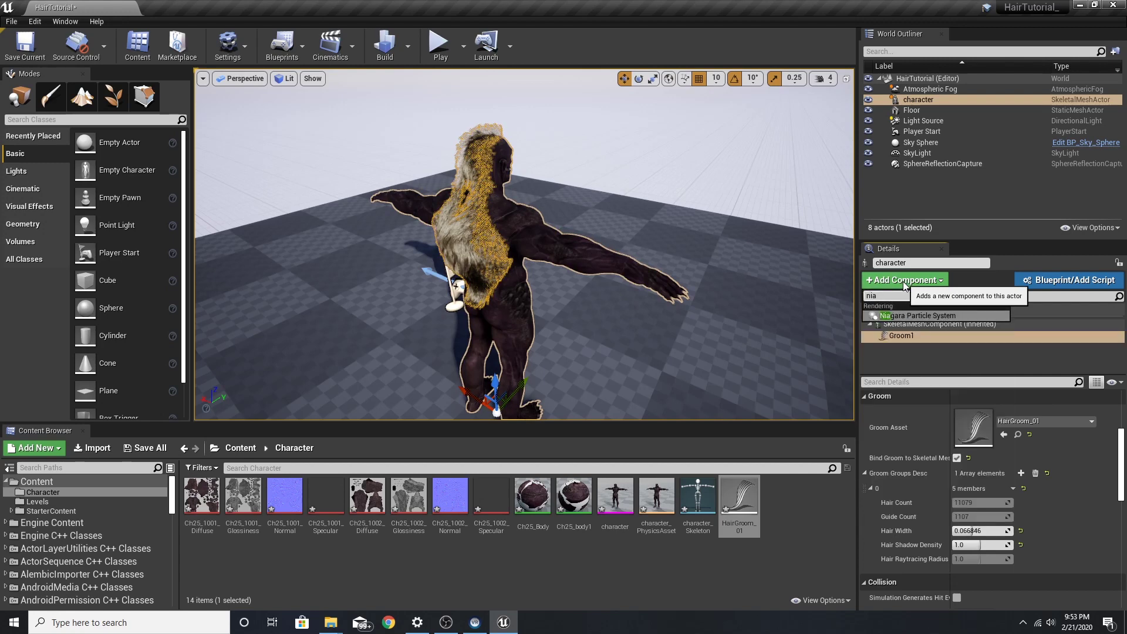
{"action": "left_click", "coordinate": [914, 316]}
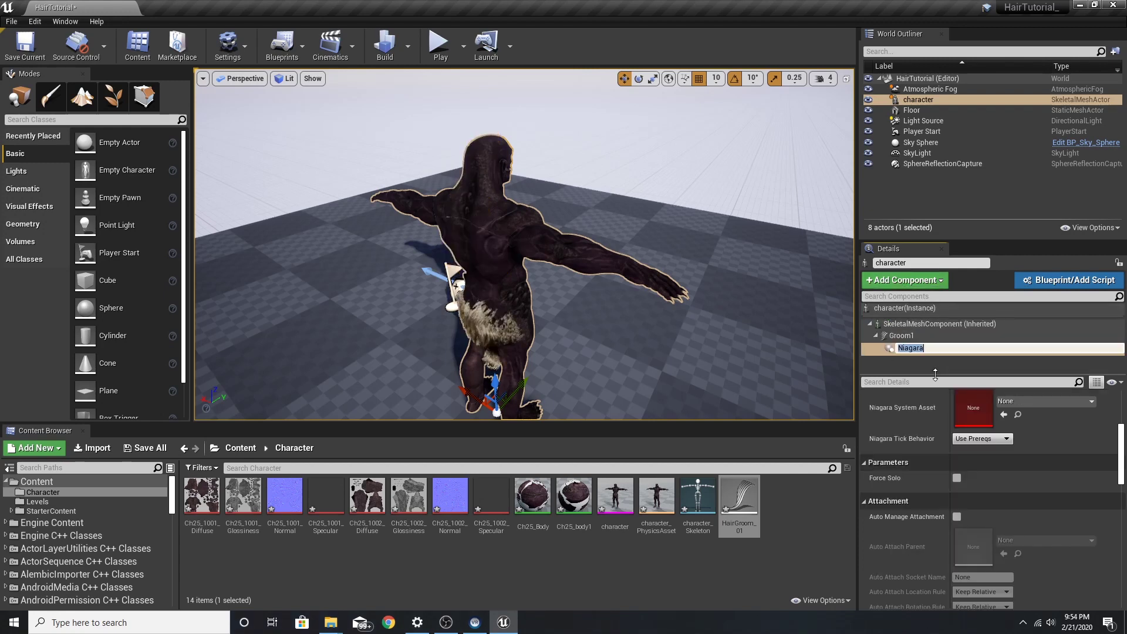
{"action": "key", "text": "Return"}
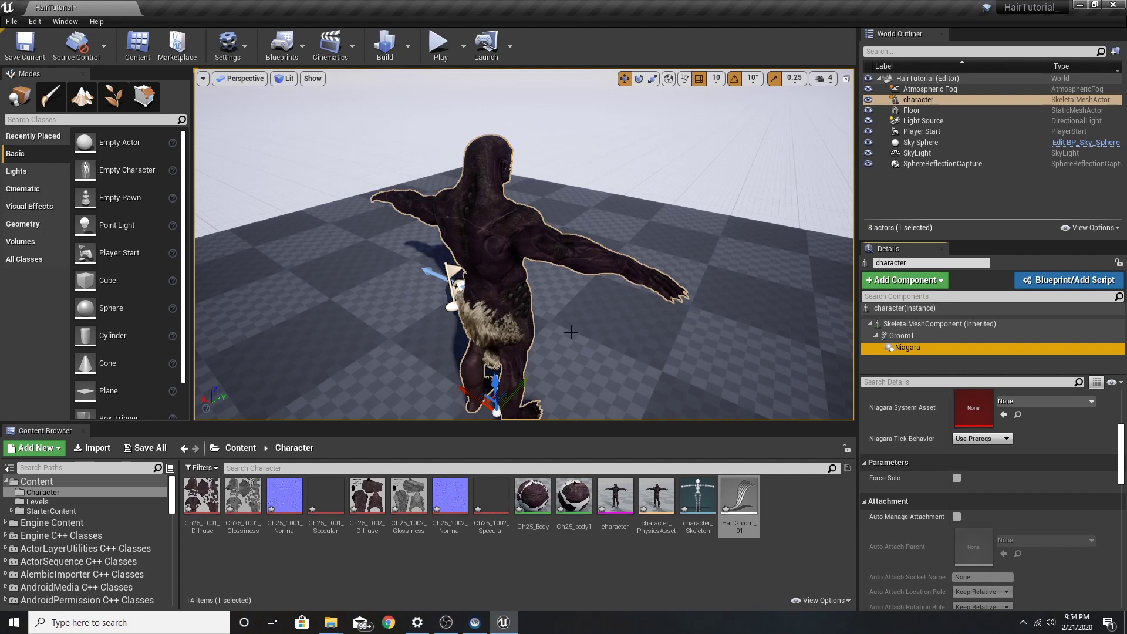
- Set the Niagara component's system asset to GroomAssetSystem, showing plugin content in the picker
{"action": "scroll", "coordinate": [1047, 484], "scroll_direction": "up", "scroll_amount": 1}
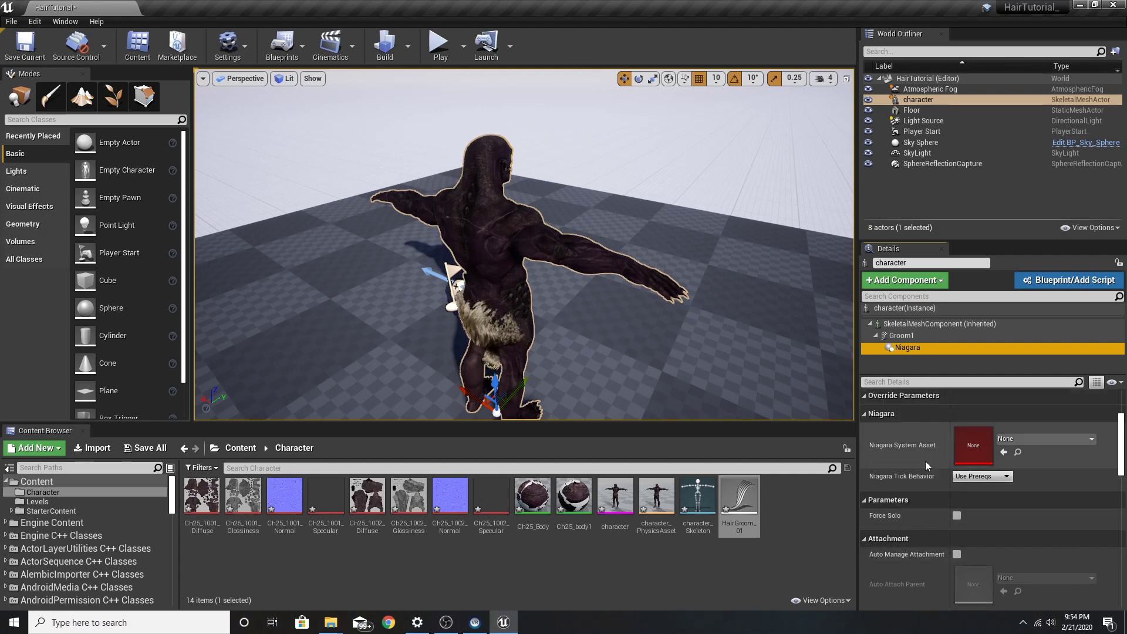
{"action": "left_click", "coordinate": [1004, 439]}
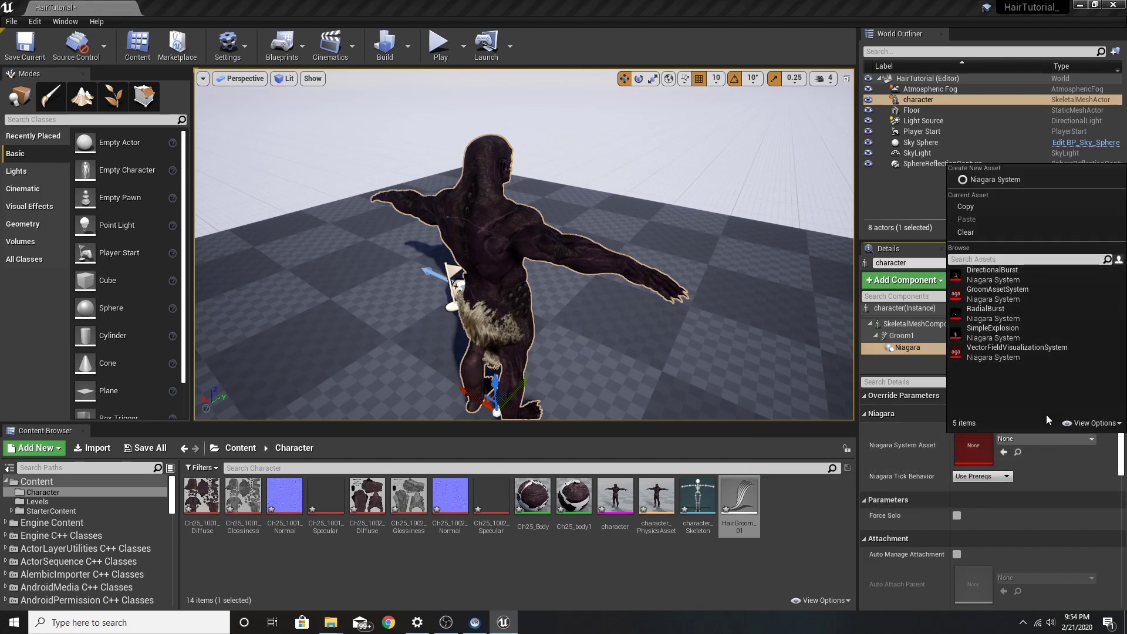
{"action": "left_click", "coordinate": [1091, 421]}
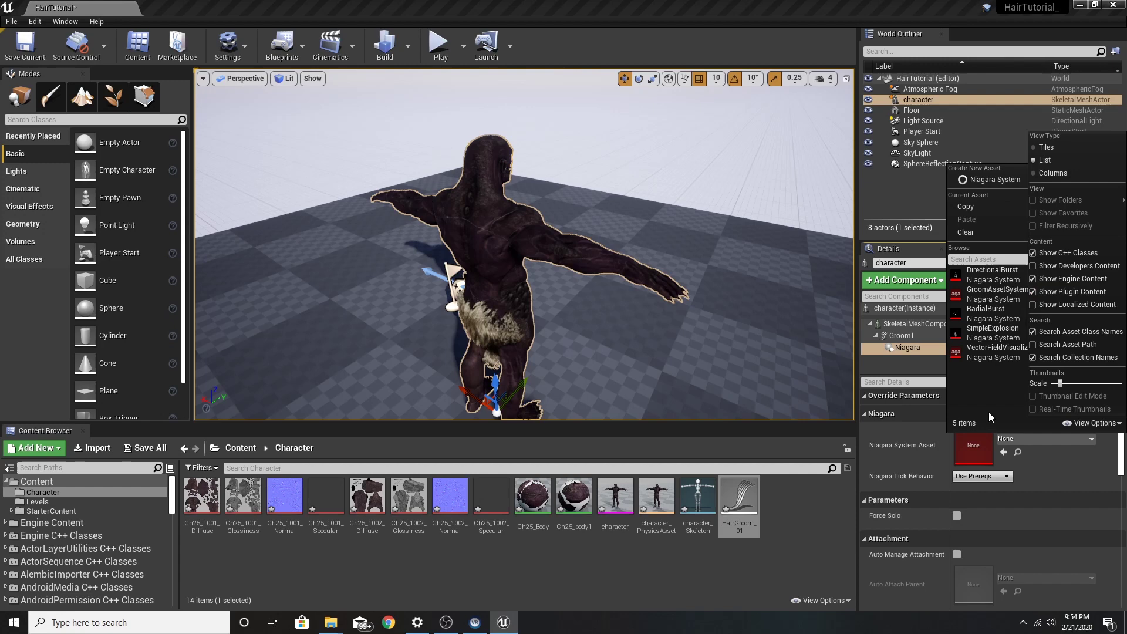
{"action": "left_click", "coordinate": [1090, 424]}
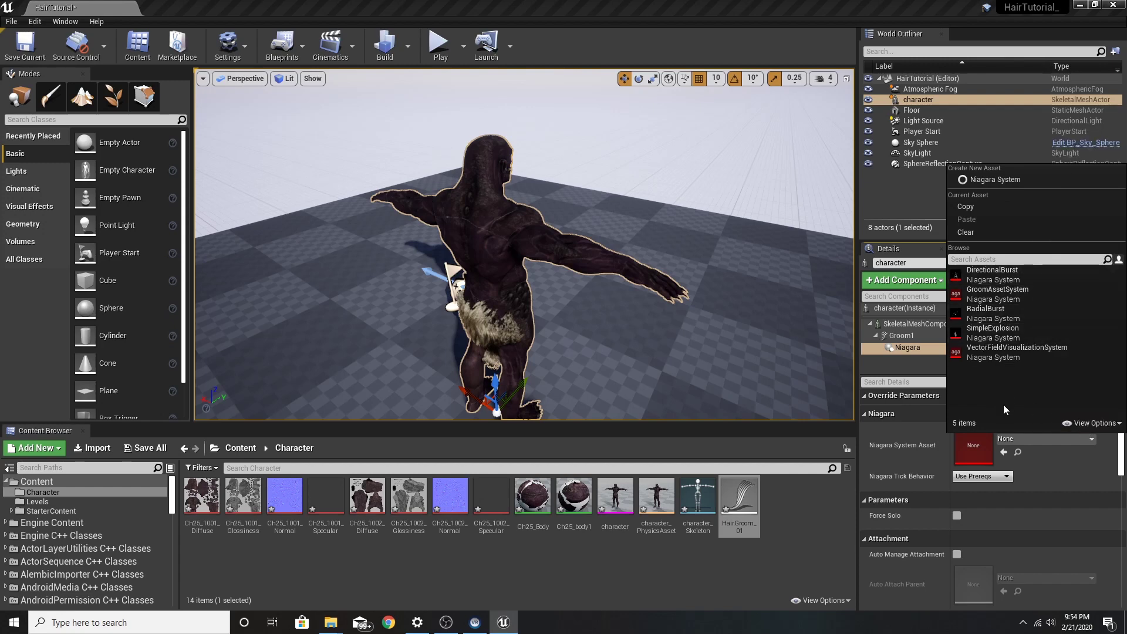
{"action": "left_click", "coordinate": [999, 291]}
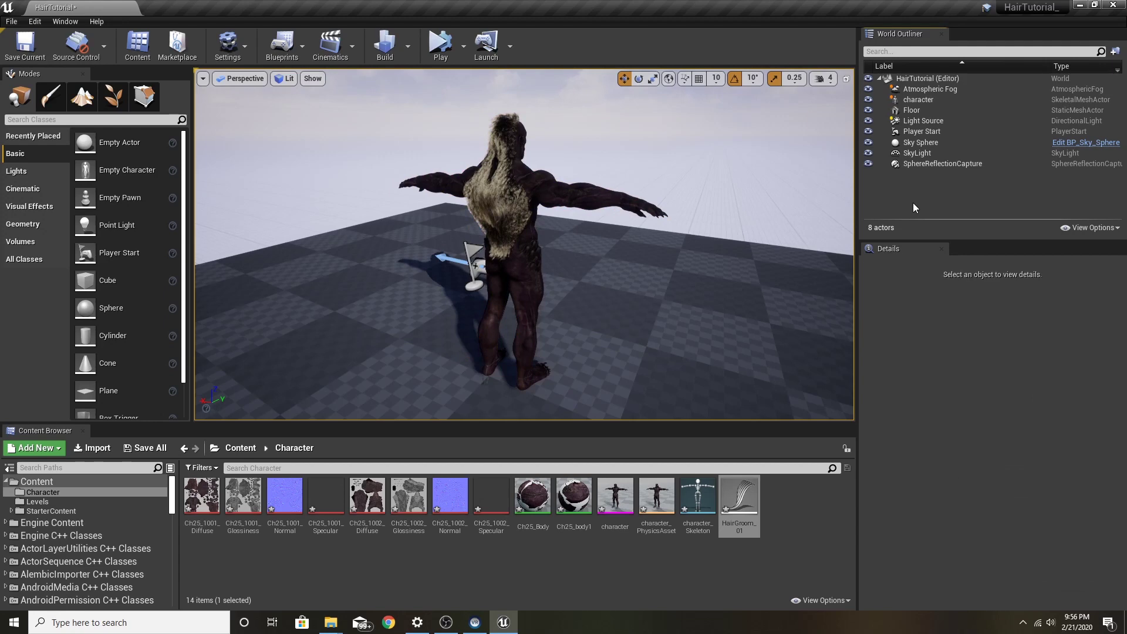
- Nudge the character upward to test the hair, then undo the move
{"action": "left_click", "coordinate": [931, 102]}
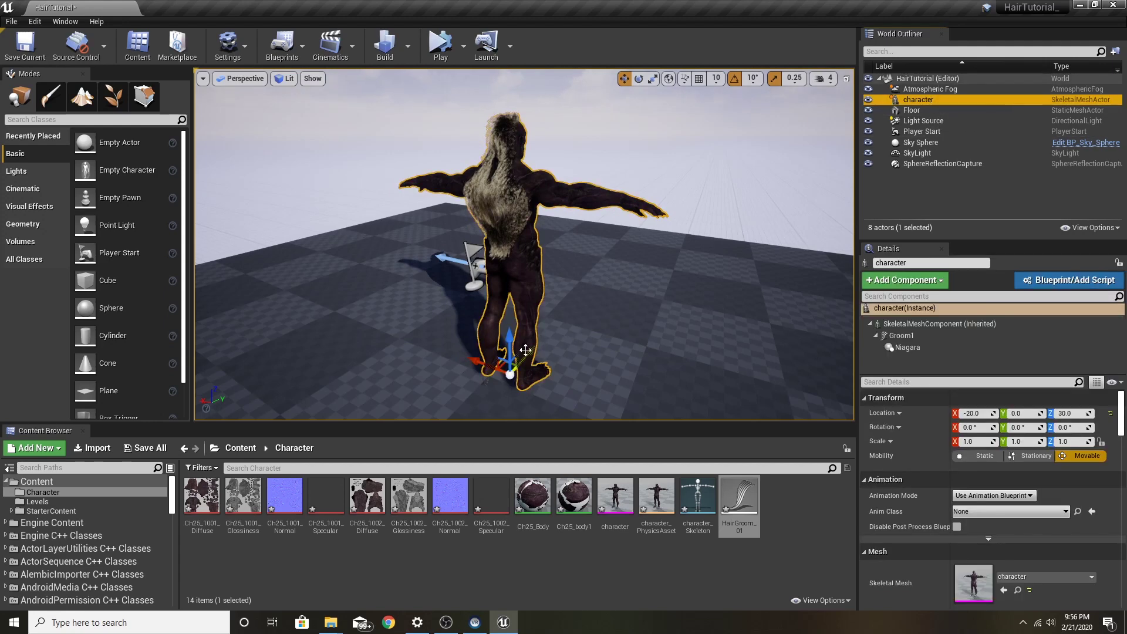
{"action": "mouse_move", "coordinate": [513, 358]}
{"action": "left_mouse_down"}
{"action": "mouse_move", "coordinate": [516, 343]}
{"action": "mouse_move", "coordinate": [516, 354]}
{"action": "left_mouse_up"}
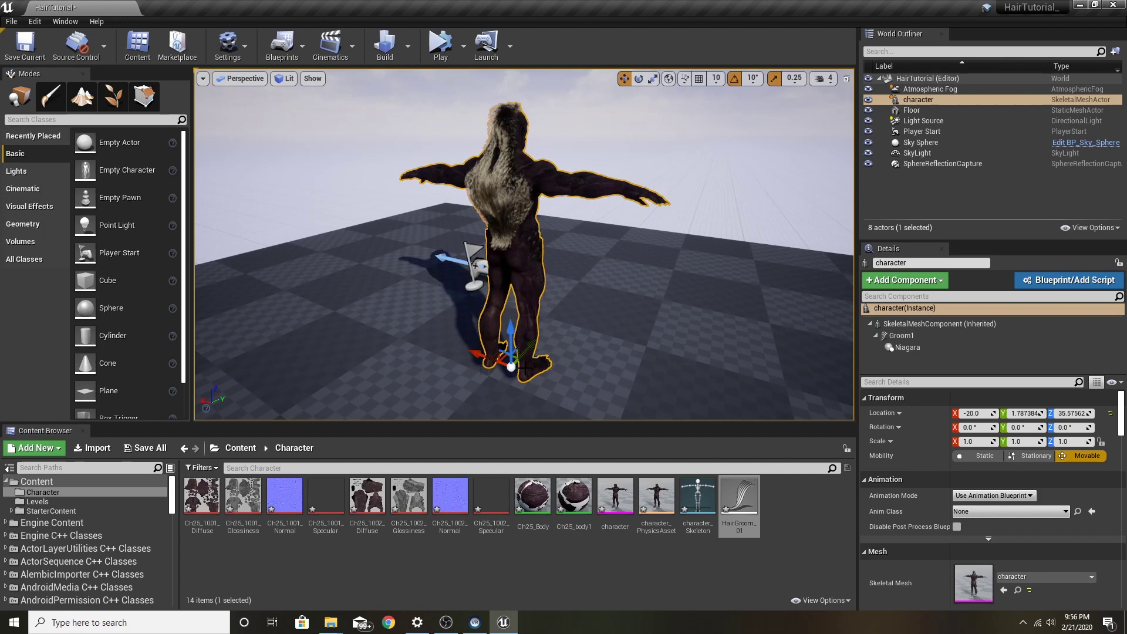
{"action": "key", "text": "ctrl+z"}
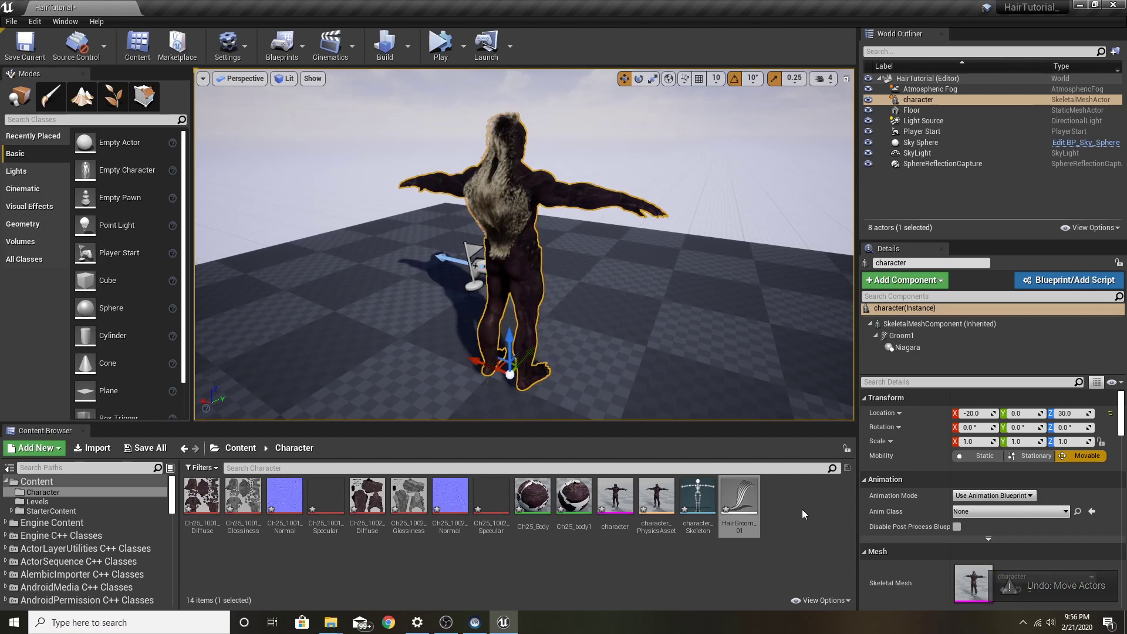
{"action": "left_click", "coordinate": [794, 512]}
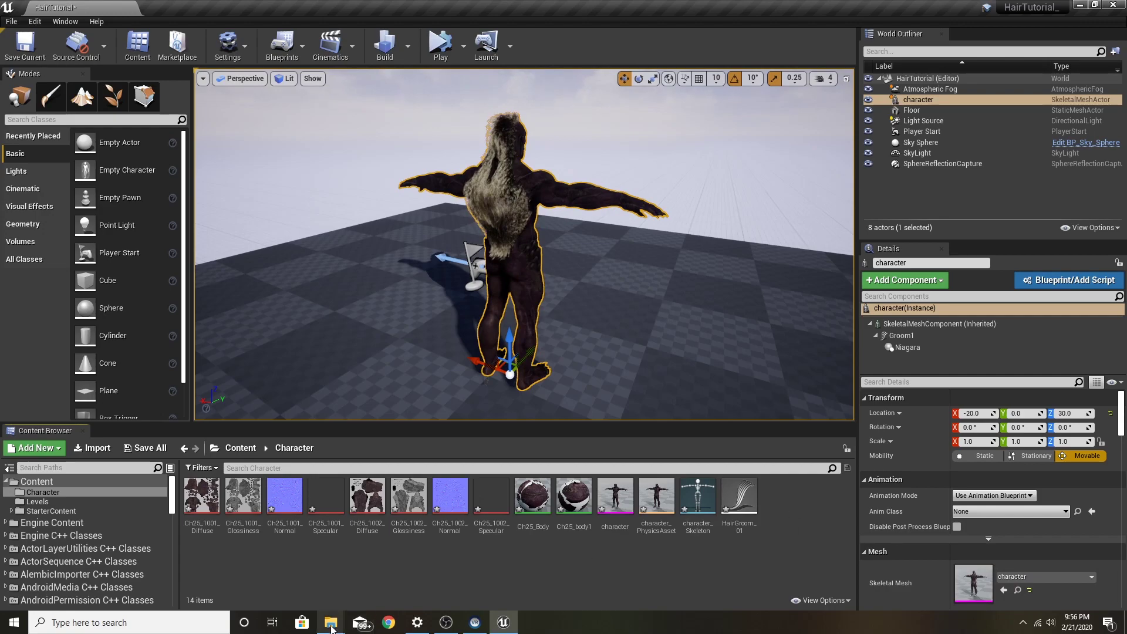
- Import Fist Fight A.fbx from Downloads into Content/Character as Fist_Fight_A
{"action": "mouse_move", "coordinate": [332, 627]}
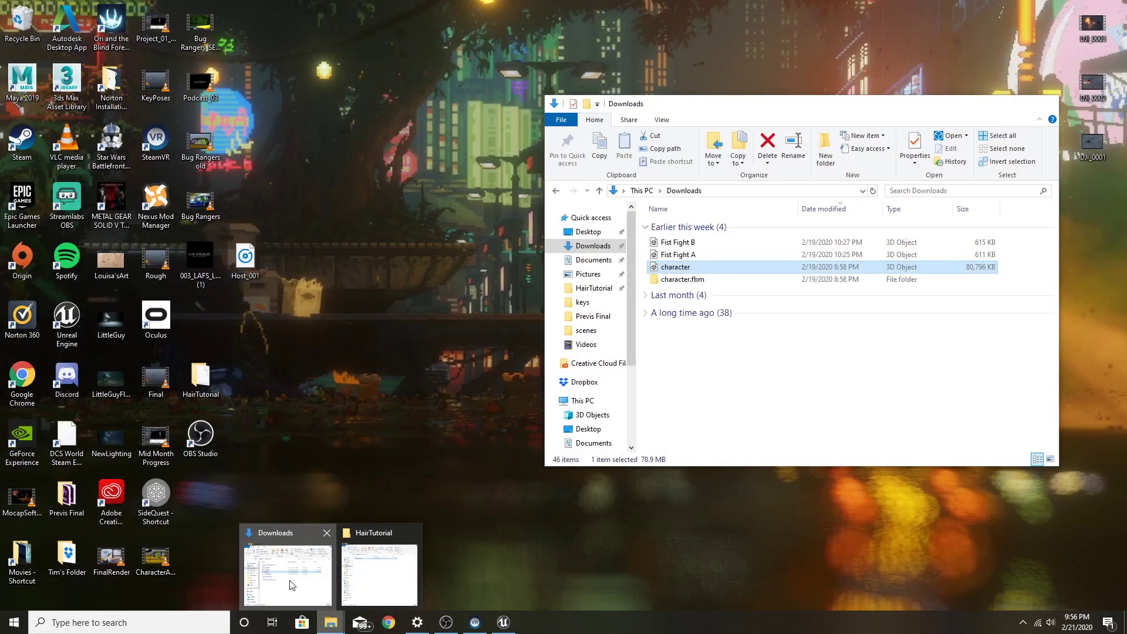
{"action": "left_click", "coordinate": [292, 586]}
{"action": "left_click", "coordinate": [690, 255]}
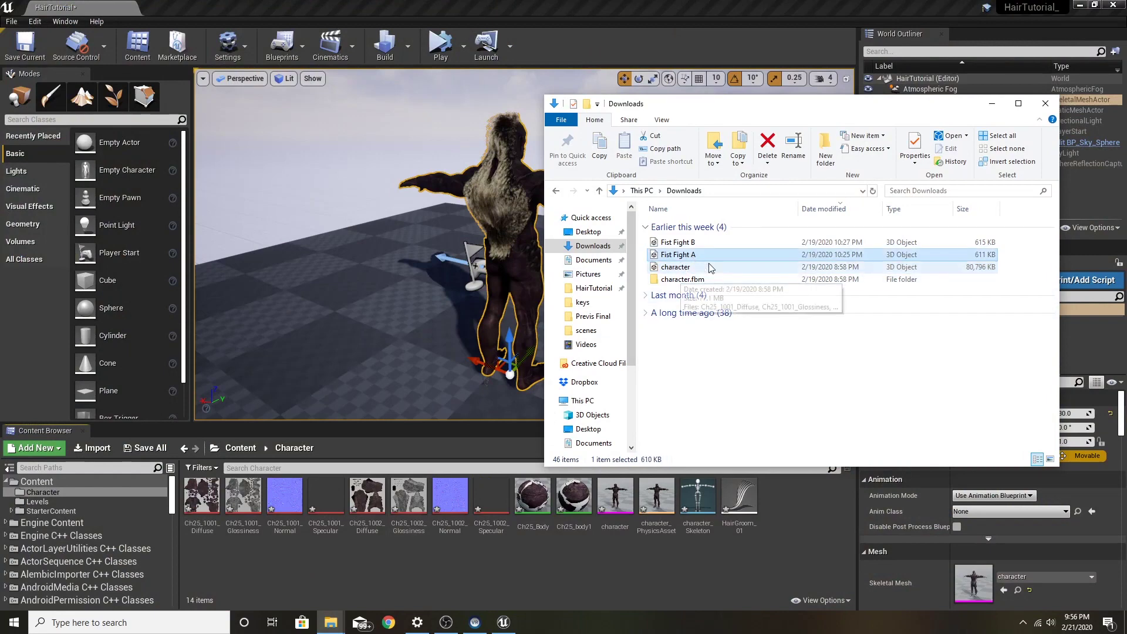
{"action": "left_click_drag", "start_coordinate": [708, 262], "coordinate": [795, 530]}
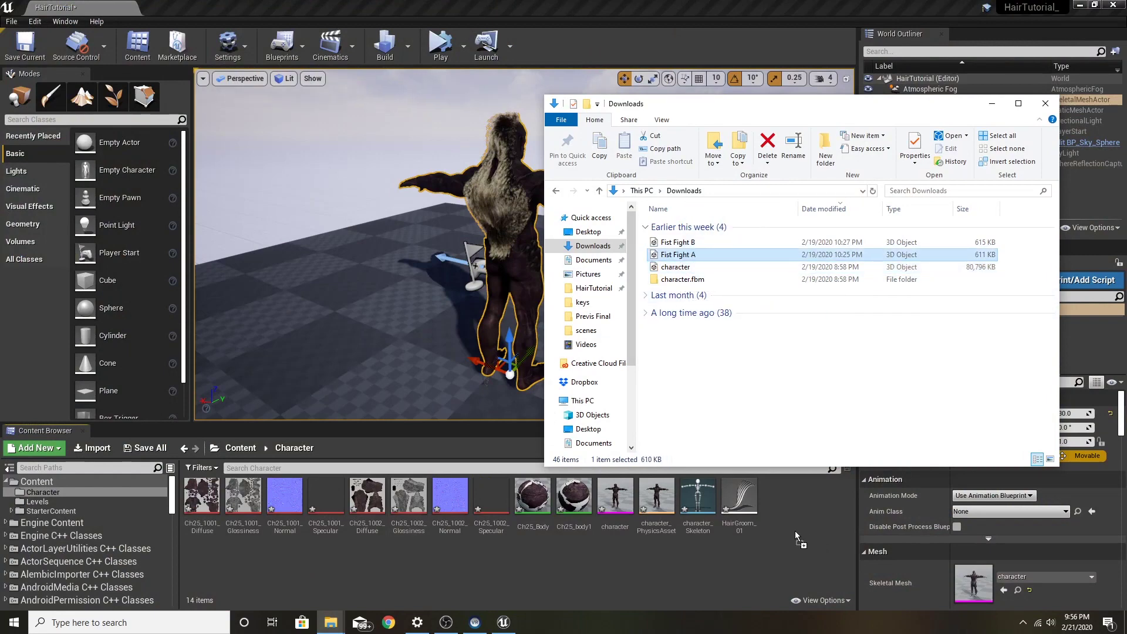
{"action": "left_click", "coordinate": [992, 105]}
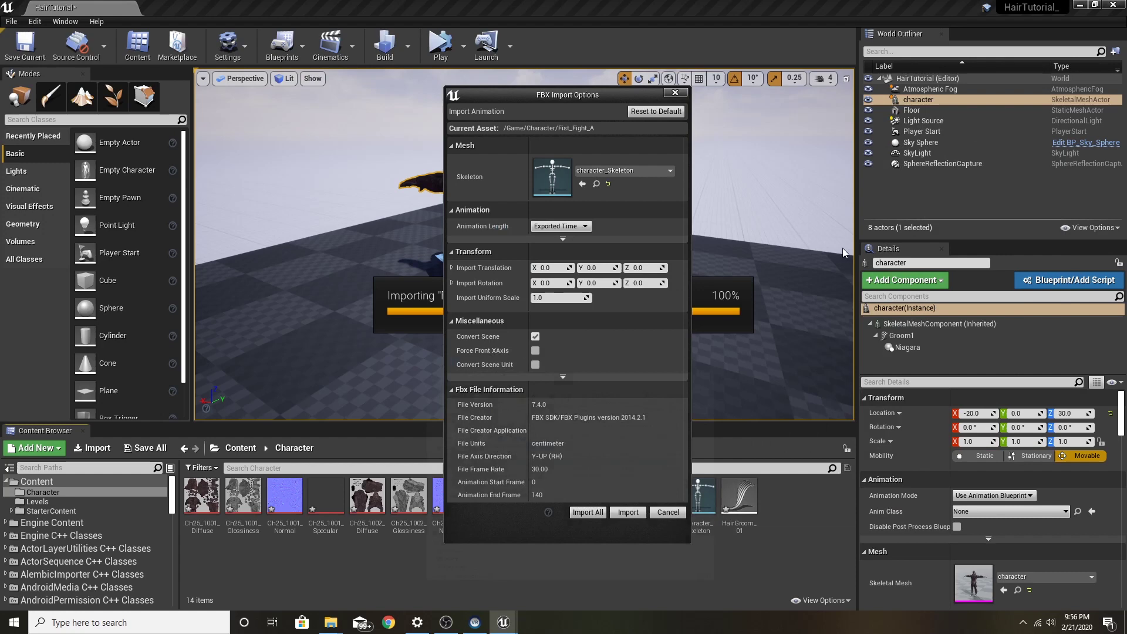
{"action": "left_click", "coordinate": [627, 513]}
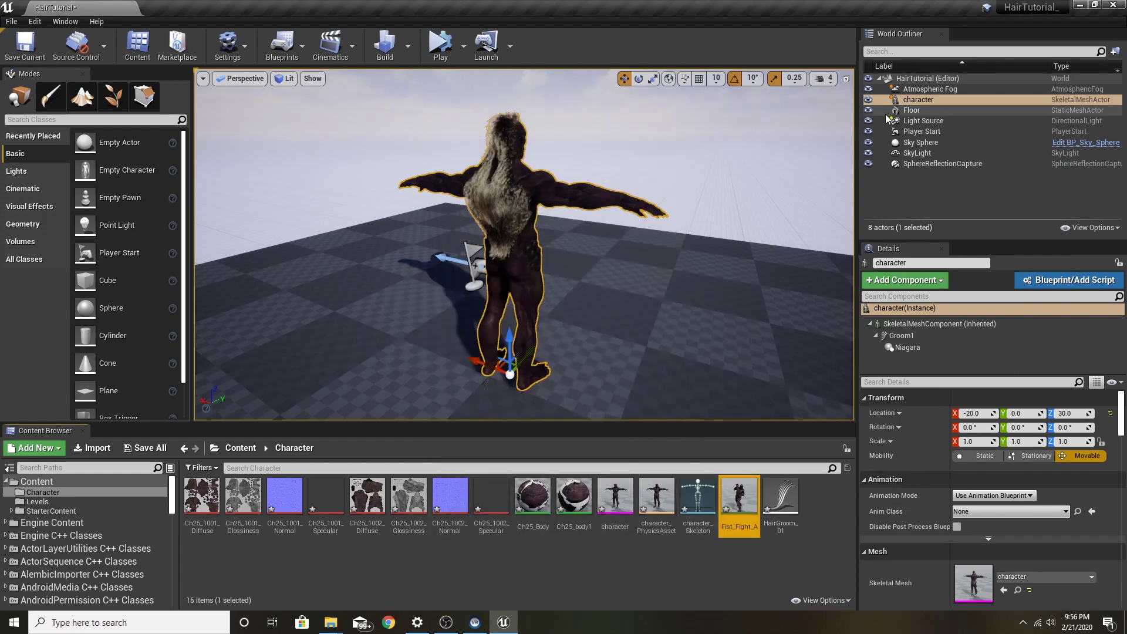
- Set the skeletal mesh to Use Animation Asset with Fist_Fight_A as the animation to play
{"action": "left_click", "coordinate": [915, 101]}
{"action": "left_click", "coordinate": [934, 325]}
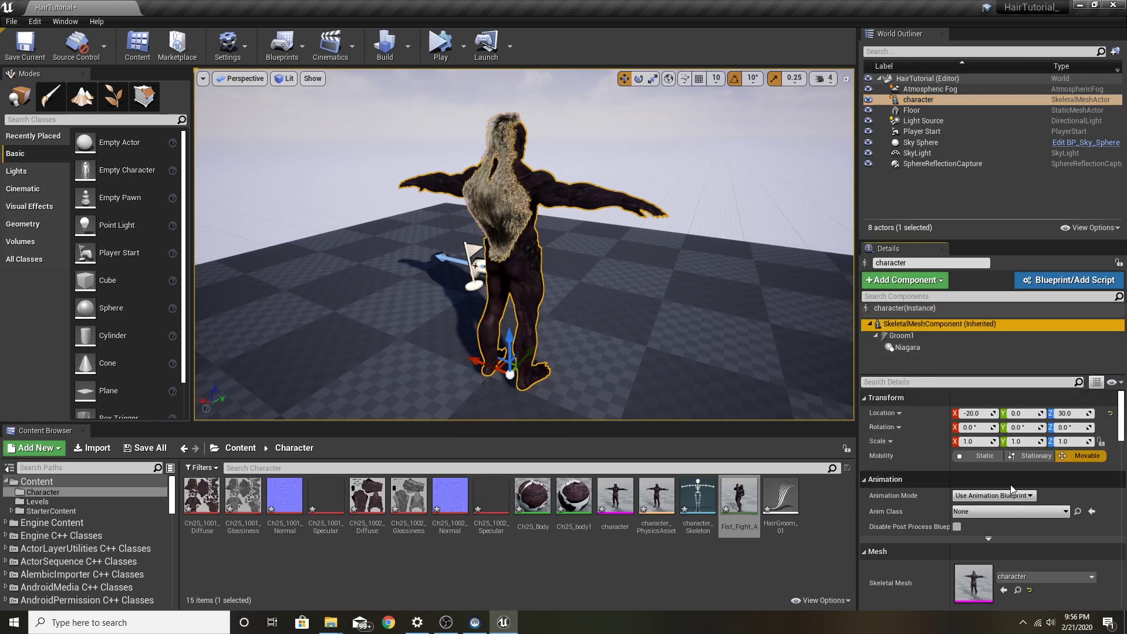
{"action": "left_click", "coordinate": [1006, 500]}
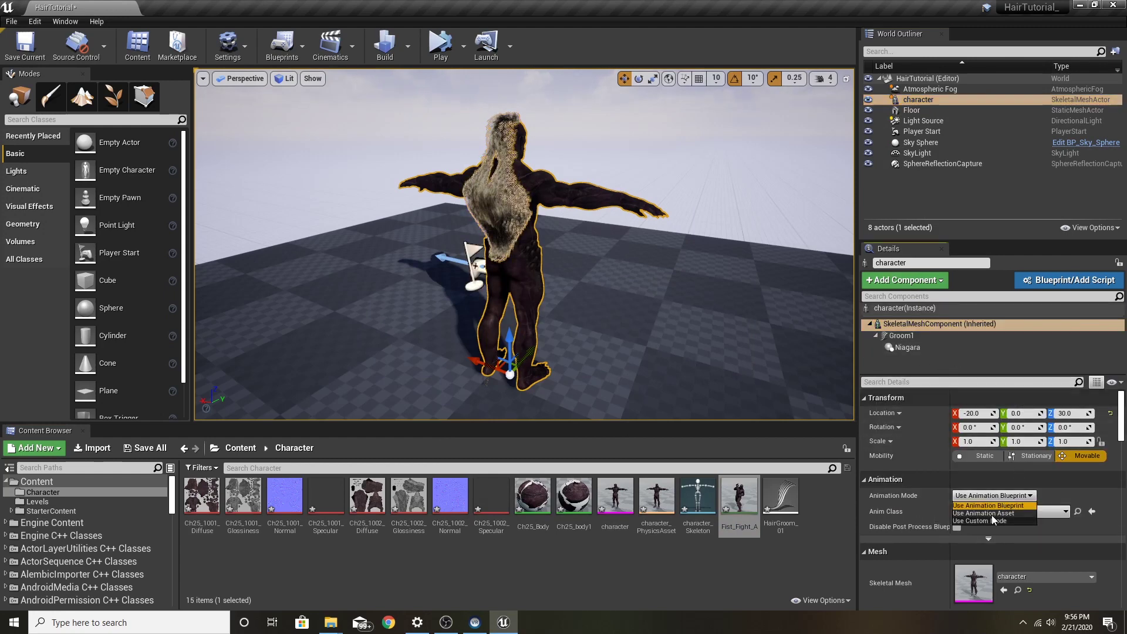
{"action": "left_click", "coordinate": [988, 512]}
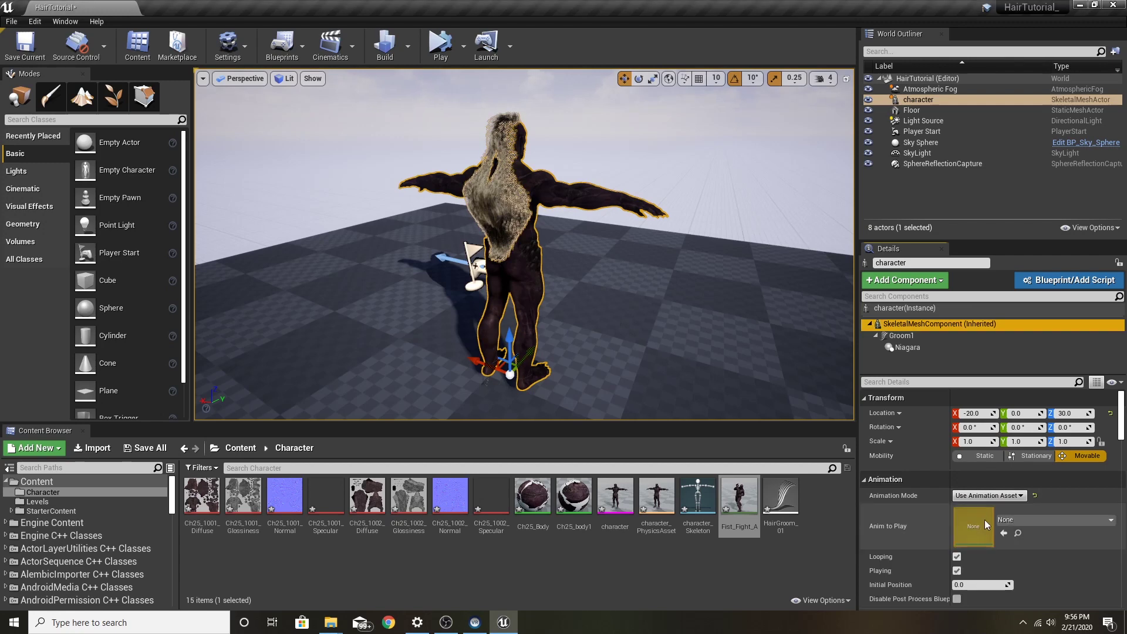
{"action": "left_click", "coordinate": [1030, 519]}
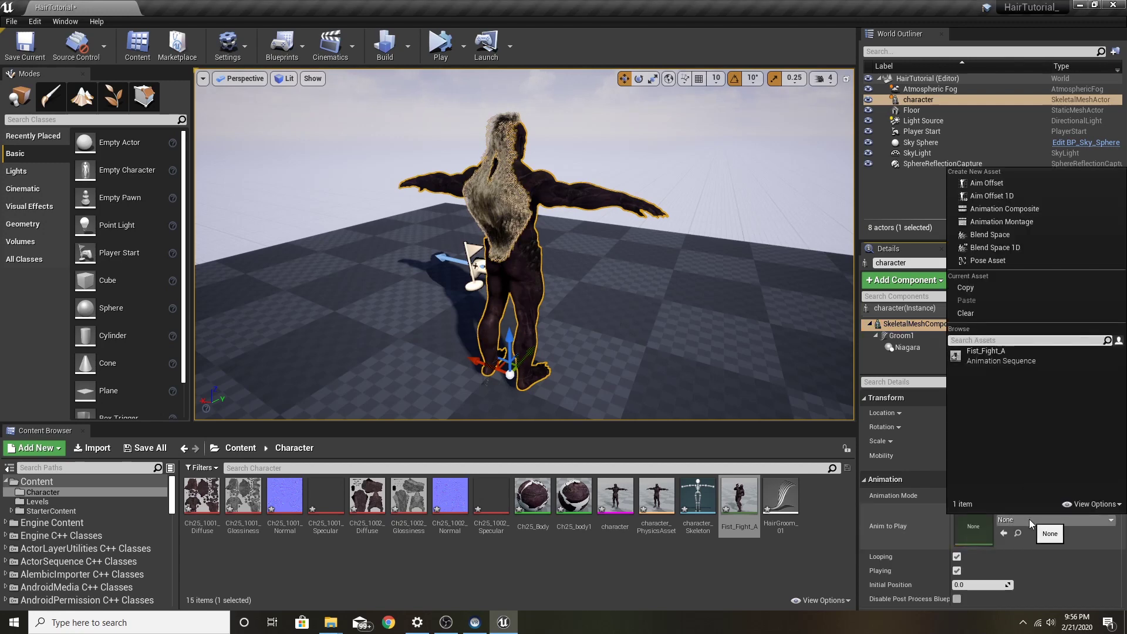
{"action": "left_click", "coordinate": [1016, 357]}
- Play the level and orbit around the fighting character to watch its hair
{"action": "left_click", "coordinate": [440, 42]}
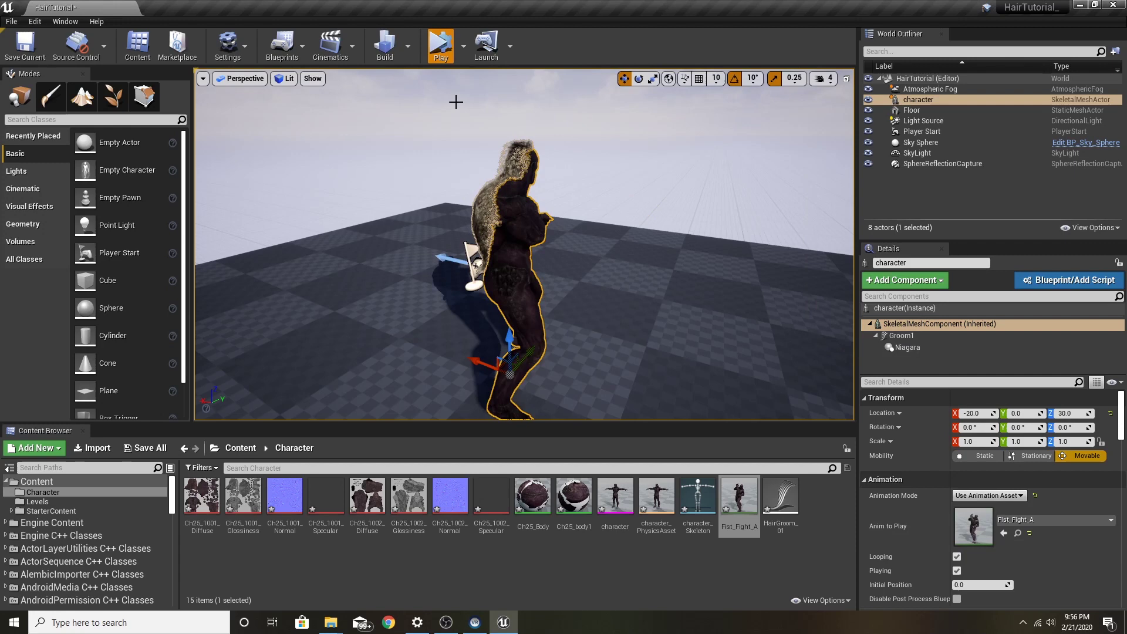
{"action": "left_click", "coordinate": [329, 352]}
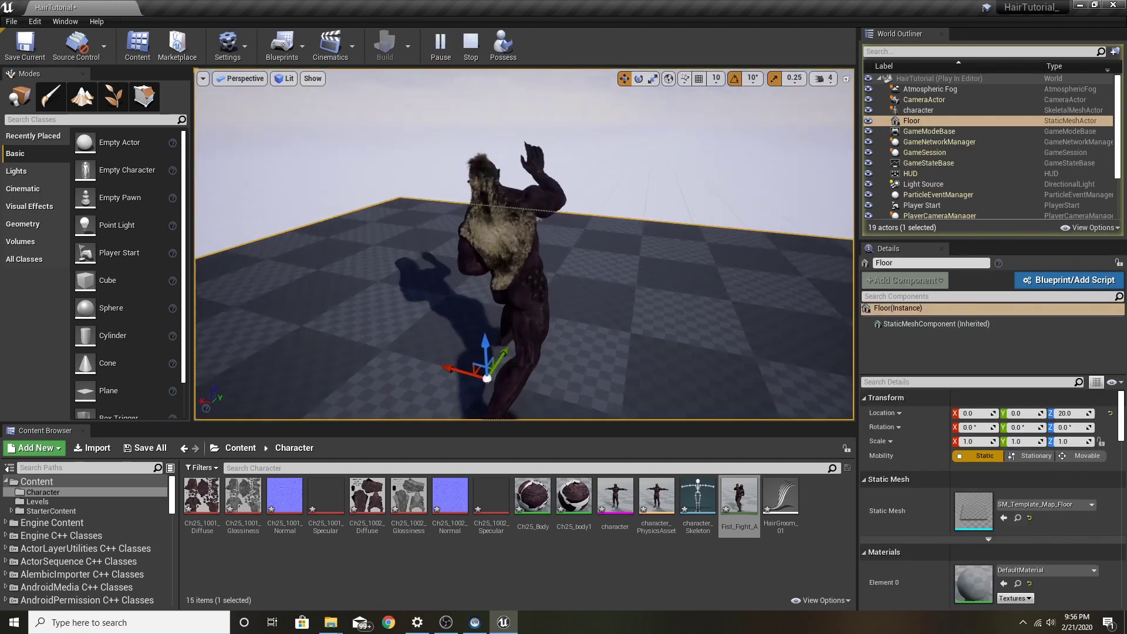
{"action": "left_click_drag", "start_coordinate": [522, 246], "coordinate": [291, 247], "text": "alt"}
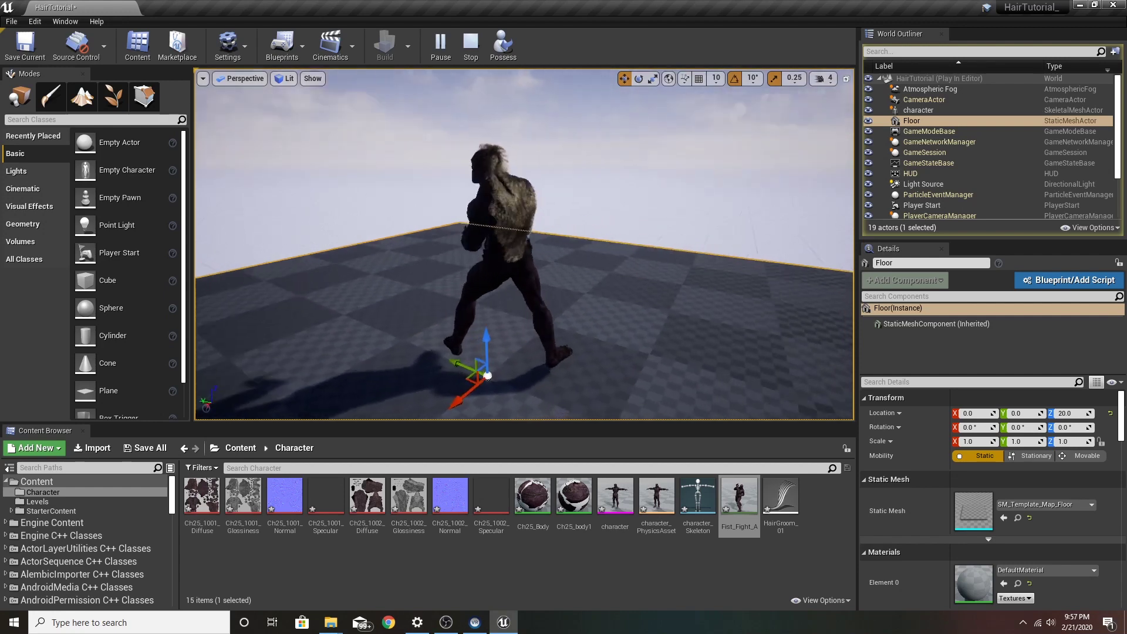
- Stop the level and enable ProjectBend on the character's Niagara hair simulation
{"action": "left_click", "coordinate": [469, 51]}
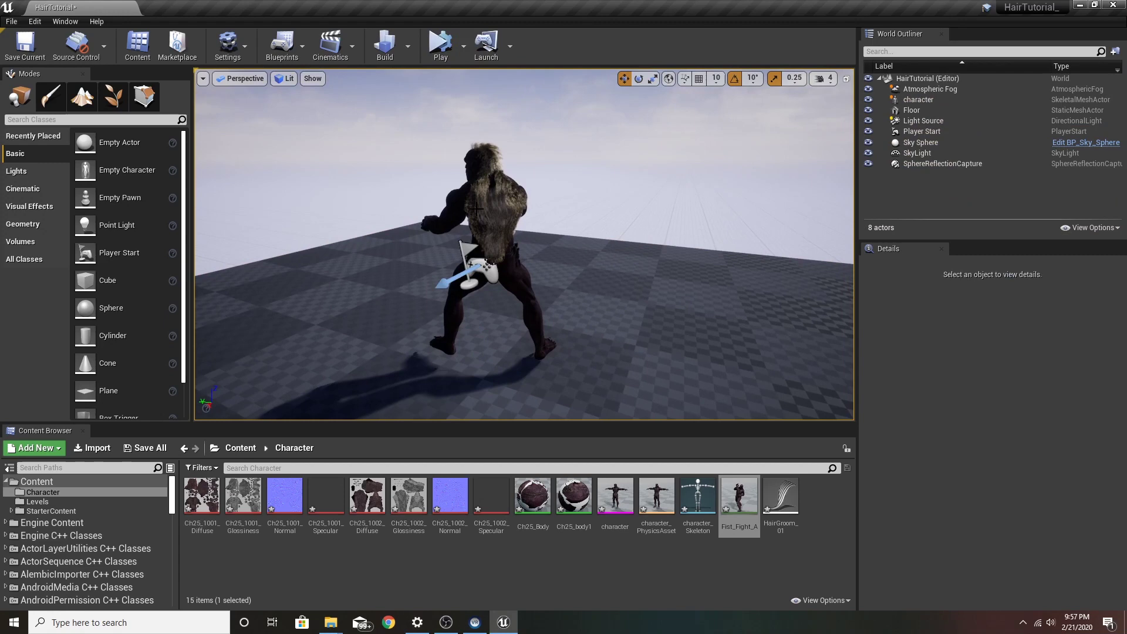
{"action": "left_click", "coordinate": [487, 223]}
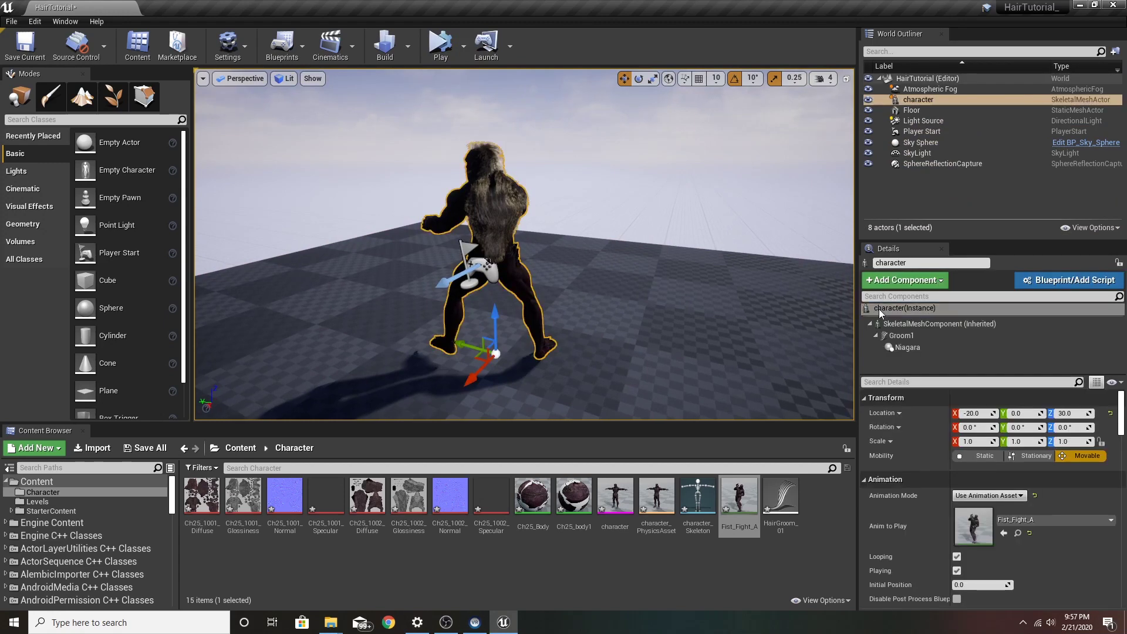
{"action": "left_click", "coordinate": [913, 348]}
{"action": "scroll", "coordinate": [930, 440], "scroll_direction": "down", "scroll_amount": 8}
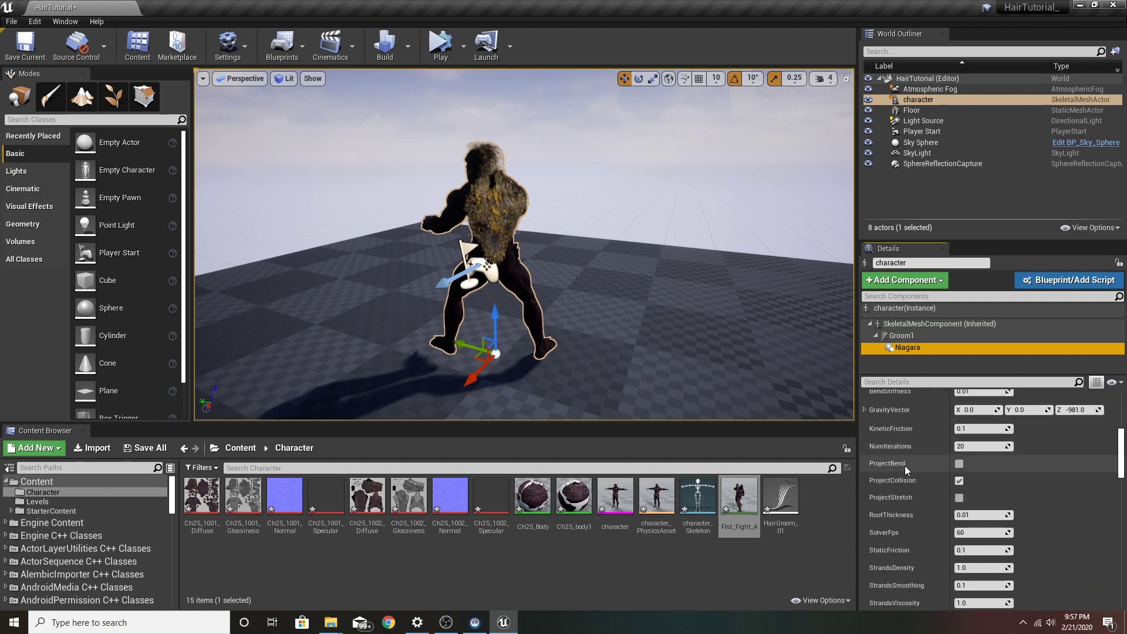
{"action": "left_click", "coordinate": [959, 465]}
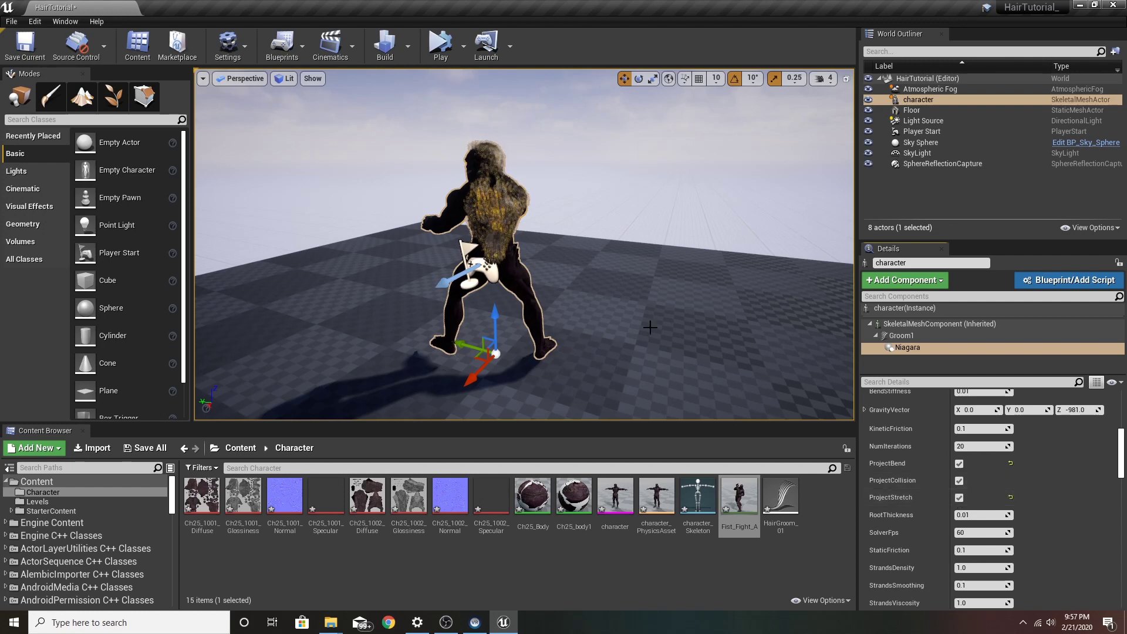
{"action": "left_click", "coordinate": [659, 305]}
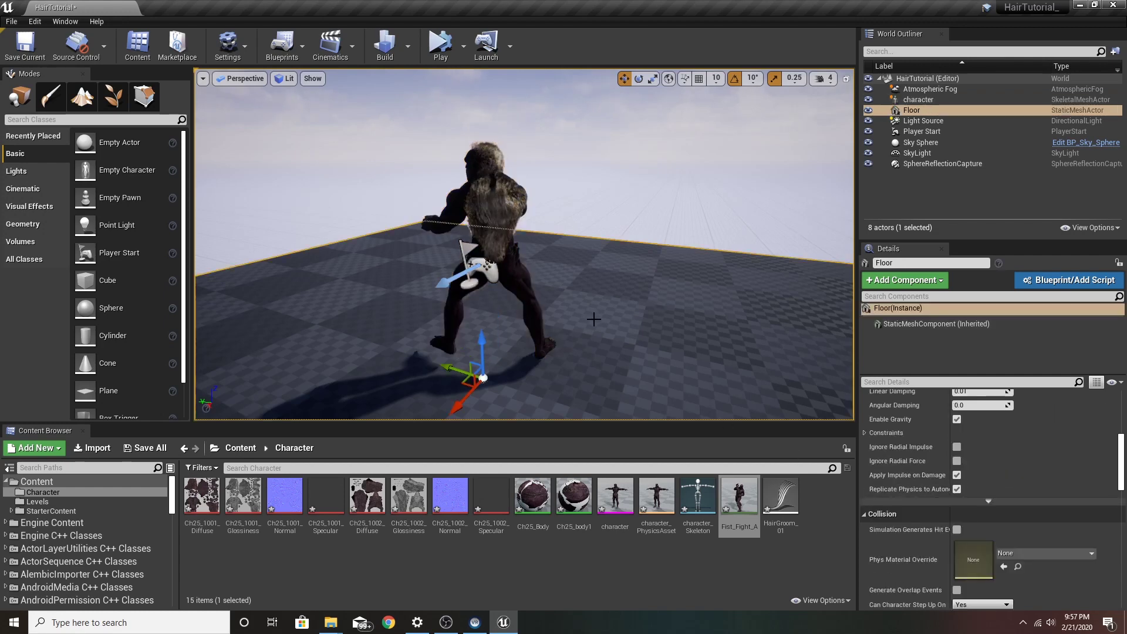
{"action": "mouse_move", "coordinate": [612, 319]}
{"action": "left_mouse_down", "text": "alt"}
{"action": "mouse_move", "coordinate": [566, 320]}
{"action": "mouse_move", "coordinate": [604, 325]}
{"action": "left_mouse_up", "text": "alt"}
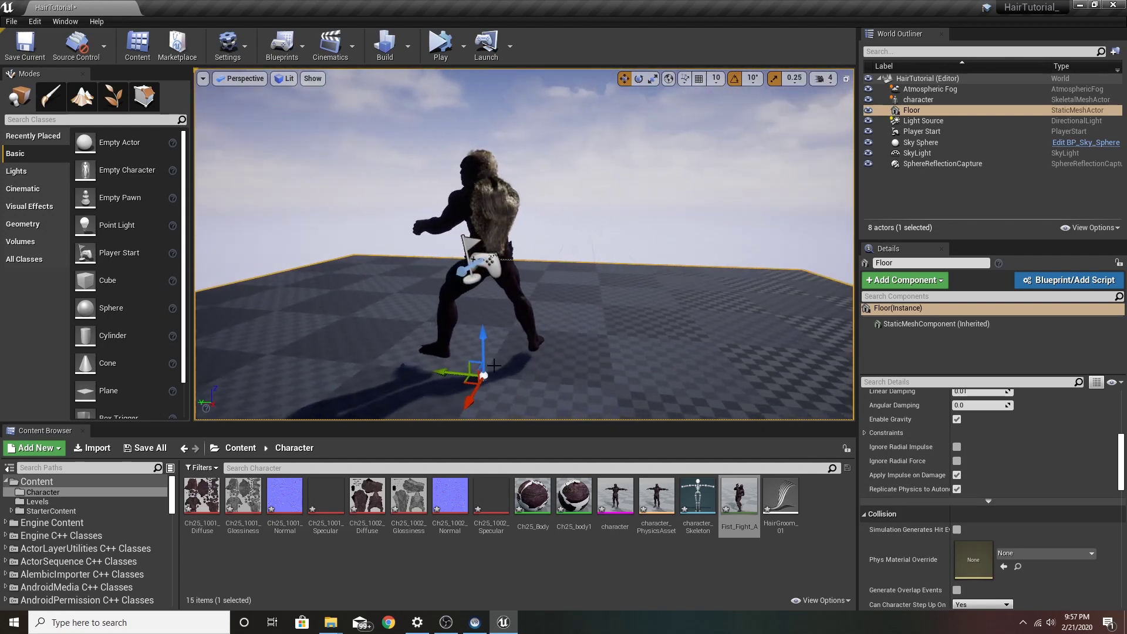